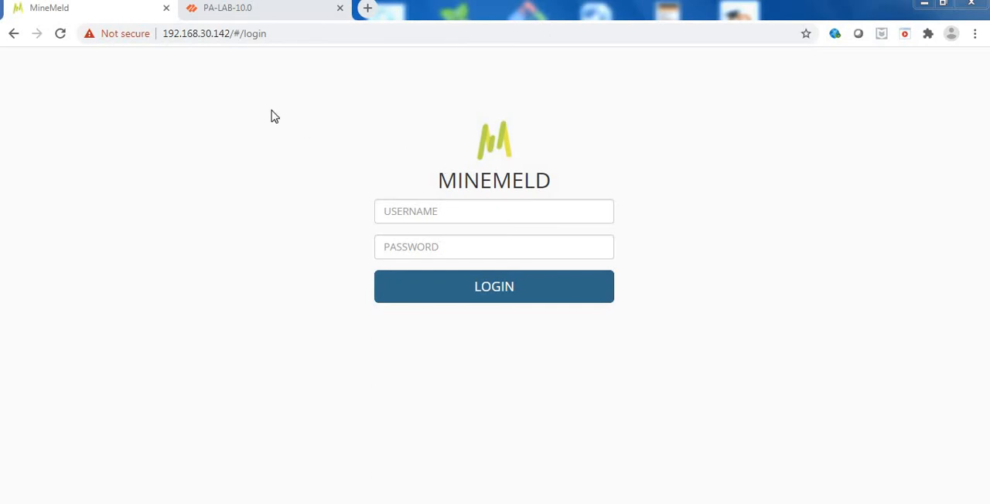
Log in to MineMeld by entering the account username and password.
{"action": "left_click", "coordinate": [458, 214]}
{"action": "type", "text": "k"}
{"action": "key", "text": "Tab"}
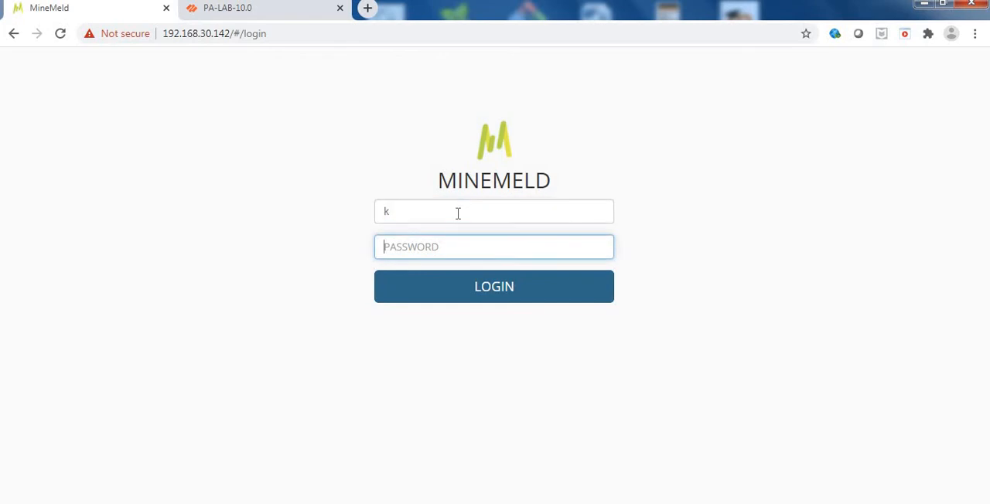
{"action": "type", "text": "*****"}
{"action": "key", "text": "Return"}
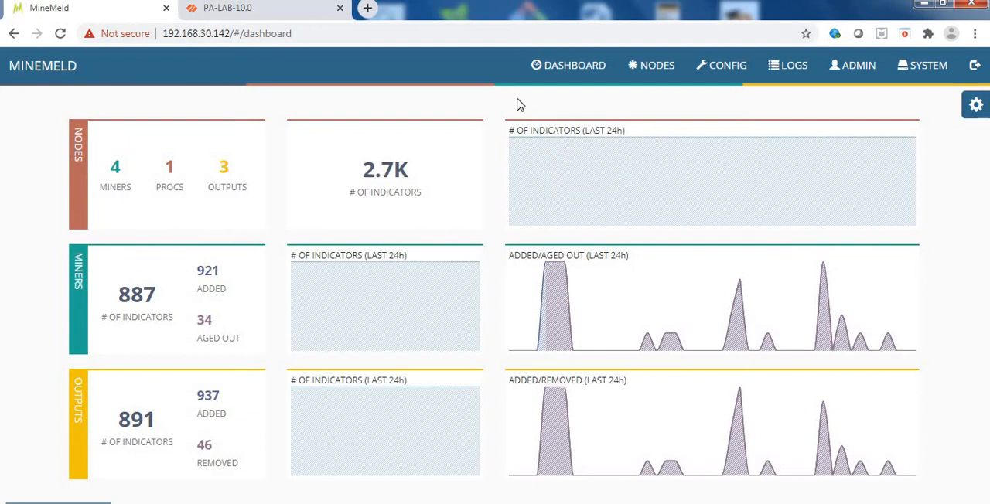
Find the inboundaggregator processor among the nodes and open its connection graph.
{"action": "left_click", "coordinate": [648, 73]}
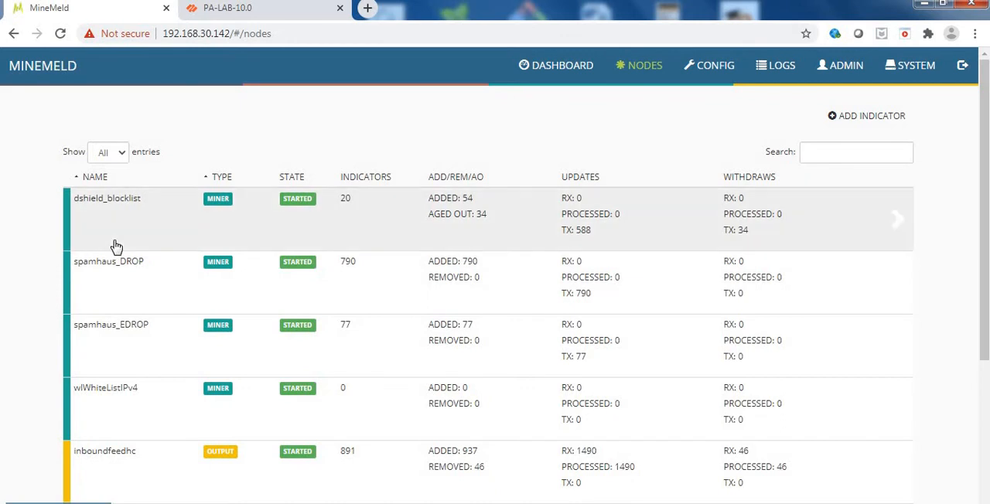
{"action": "scroll", "coordinate": [116, 247], "scroll_direction": "down", "scroll_amount": 1}
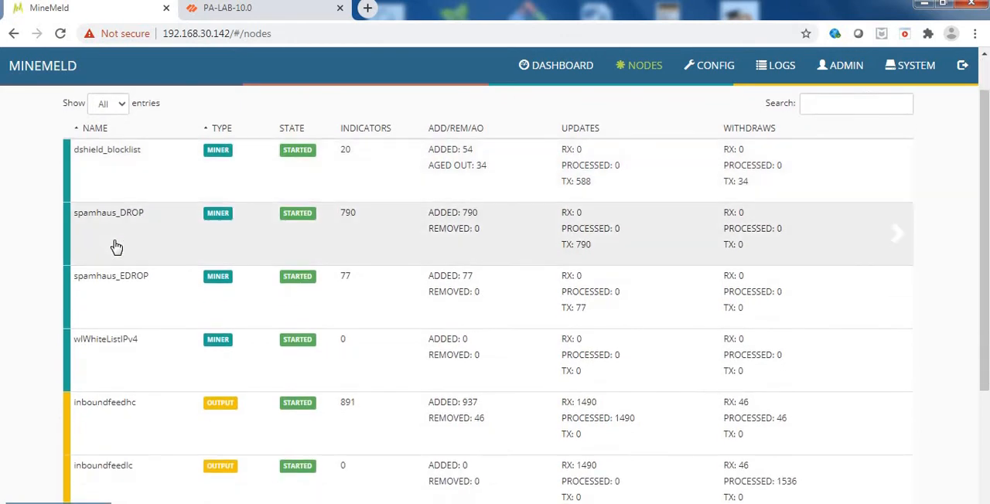
{"action": "scroll", "coordinate": [116, 247], "scroll_direction": "down", "scroll_amount": 3}
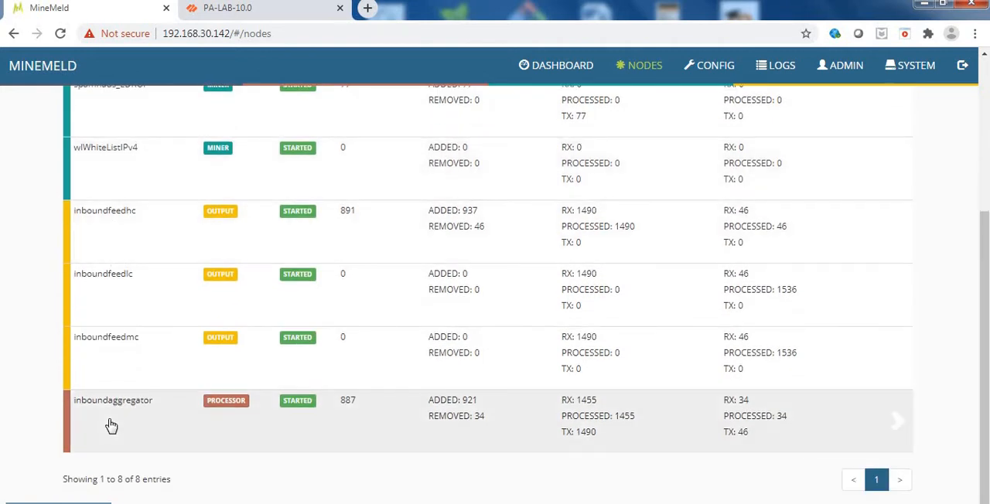
{"action": "left_click", "coordinate": [111, 425]}
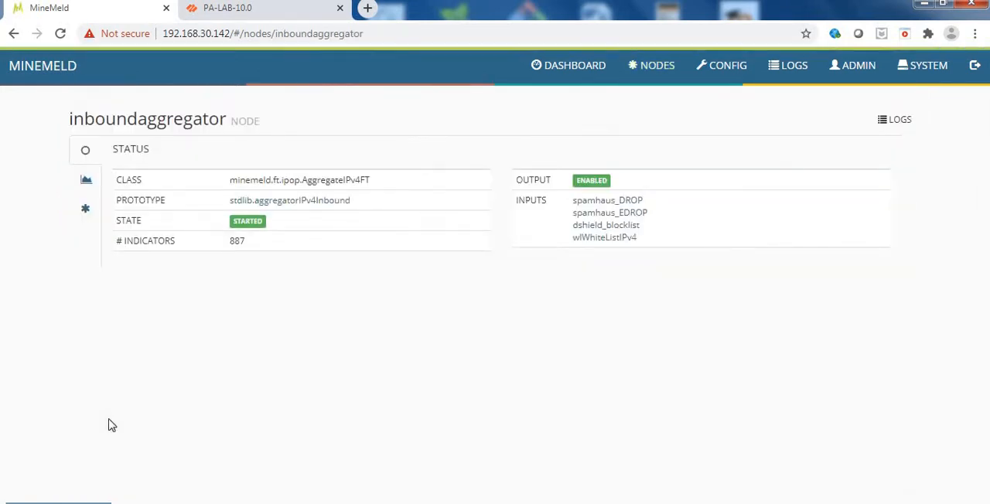
{"action": "left_click", "coordinate": [86, 210]}
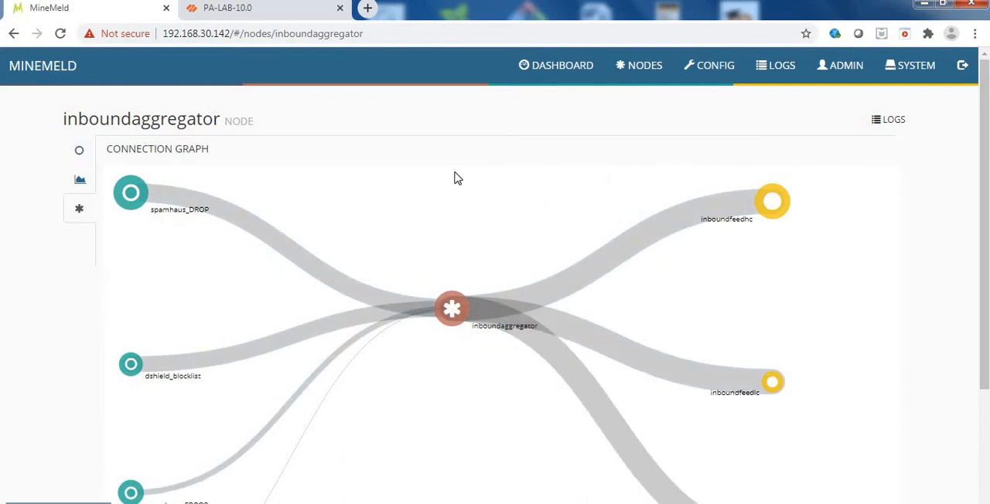
Examine how the miner nodes connect through inboundaggregator to the three output feeds in the connection graph.
{"action": "scroll", "coordinate": [456, 179], "scroll_direction": "down", "scroll_amount": 1}
{"action": "scroll", "coordinate": [281, 168], "scroll_direction": "down", "scroll_amount": 1}
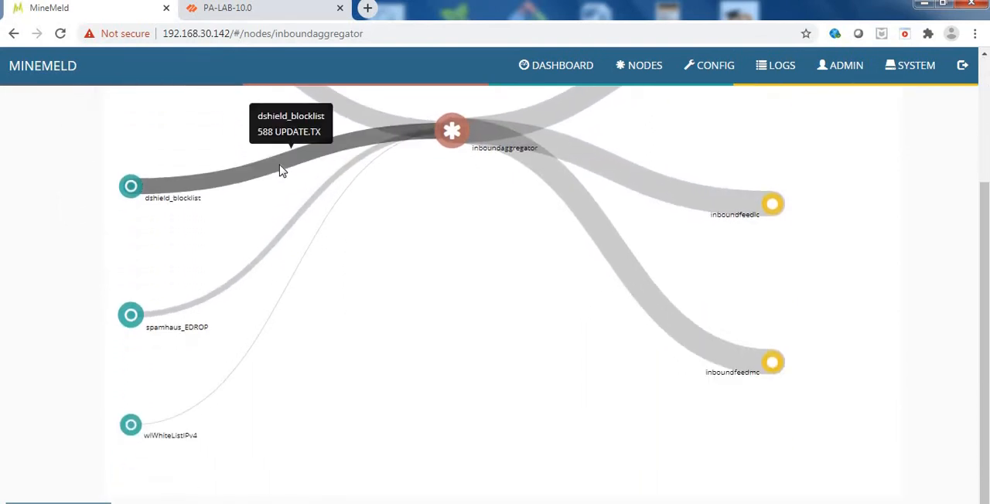
{"action": "scroll", "coordinate": [325, 193], "scroll_direction": "up", "scroll_amount": 1}
{"action": "scroll", "coordinate": [434, 298], "scroll_direction": "up", "scroll_amount": 1}
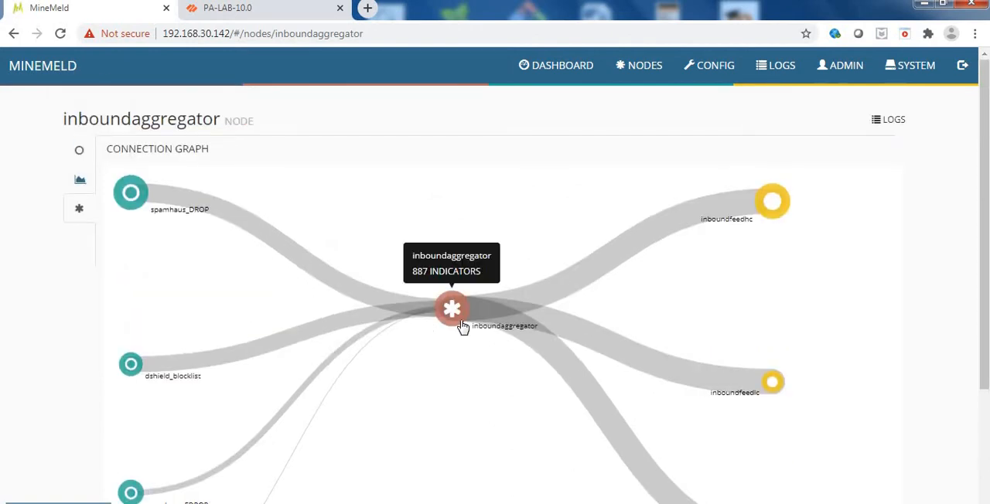
{"action": "scroll", "coordinate": [797, 284], "scroll_direction": "down", "scroll_amount": 1}
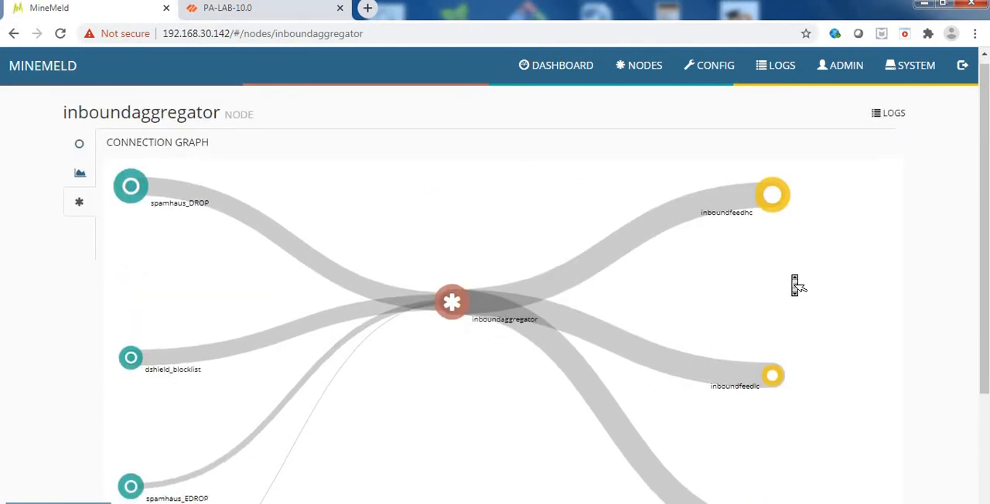
{"action": "scroll", "coordinate": [797, 285], "scroll_direction": "down", "scroll_amount": 2}
{"action": "scroll", "coordinate": [797, 285], "scroll_direction": "up", "scroll_amount": 2}
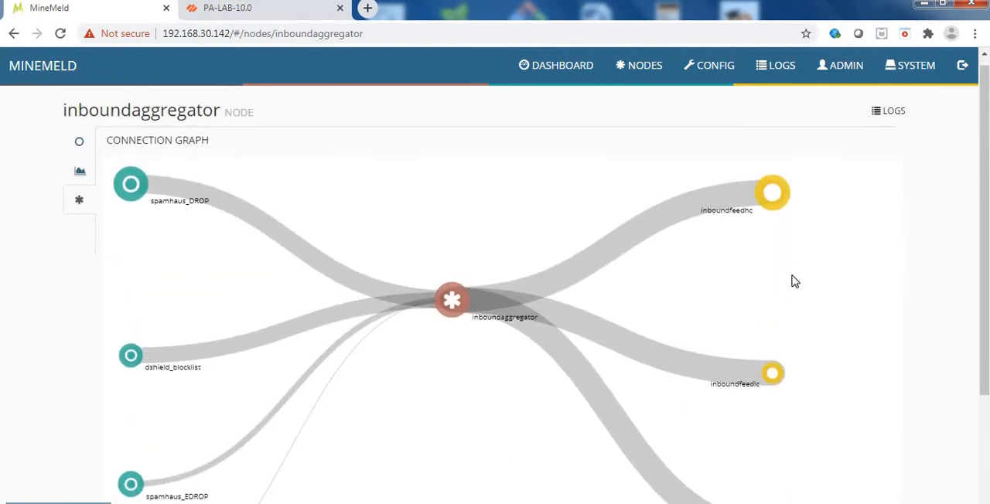
{"action": "scroll", "coordinate": [797, 284], "scroll_direction": "down", "scroll_amount": 2}
{"action": "scroll", "coordinate": [797, 285], "scroll_direction": "up", "scroll_amount": 2}
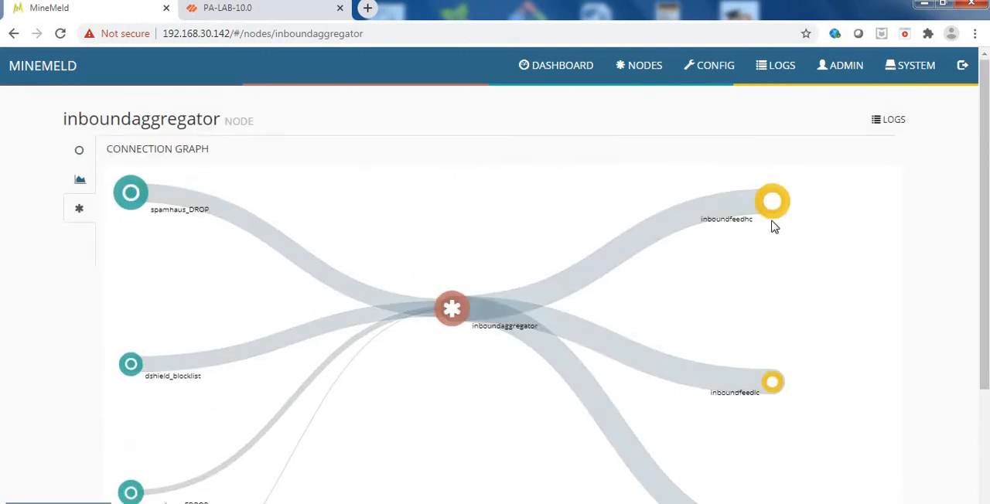
{"action": "scroll", "coordinate": [773, 227], "scroll_direction": "down", "scroll_amount": 2}
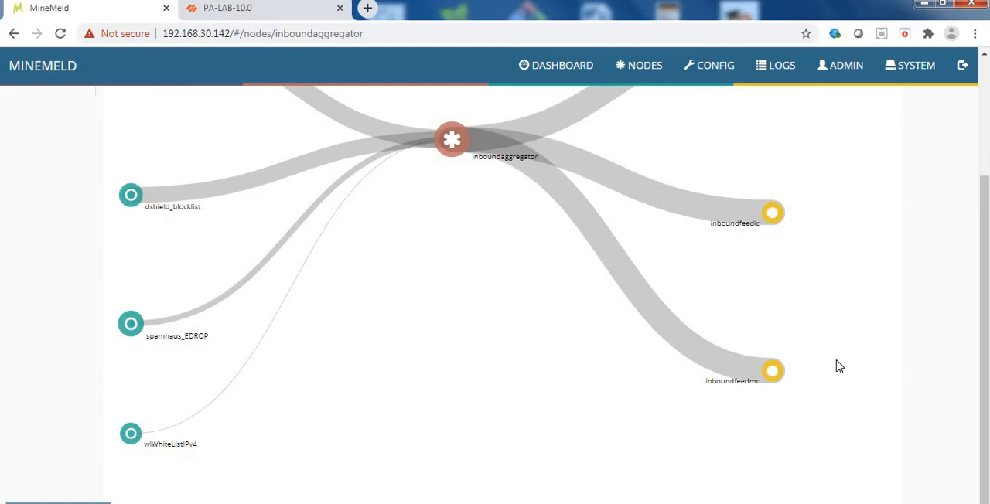
{"action": "scroll", "coordinate": [839, 367], "scroll_direction": "up", "scroll_amount": 2}
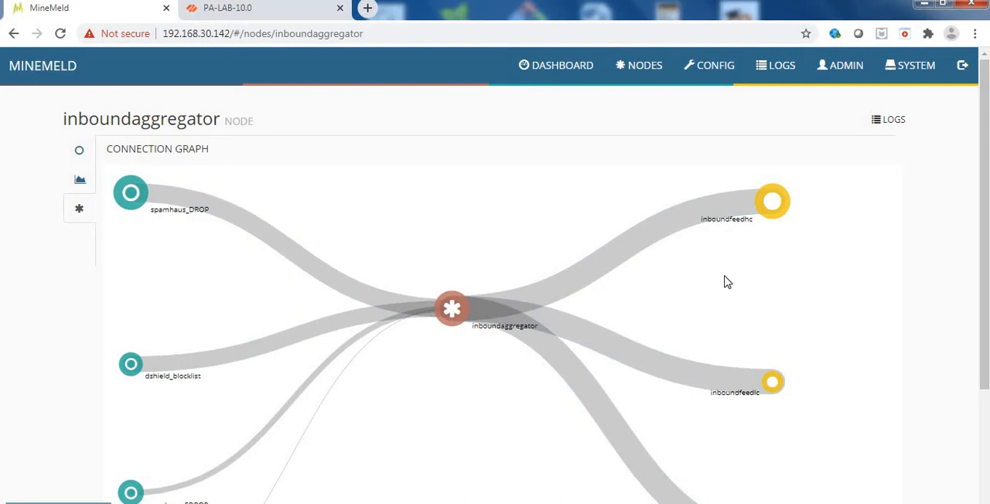
Open the inboundfeedhc output node from the graph and locate its feed base URL.
{"action": "mouse_move", "coordinate": [775, 211]}
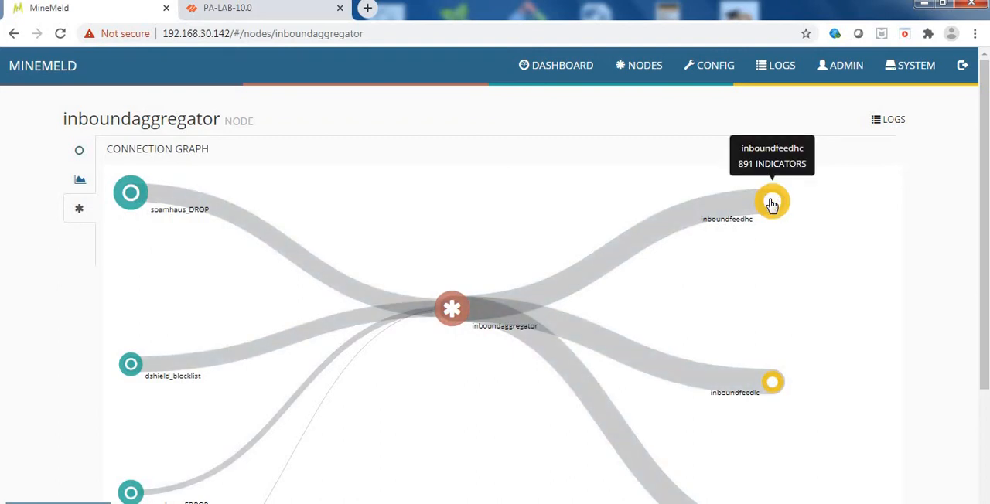
{"action": "left_click", "coordinate": [772, 204]}
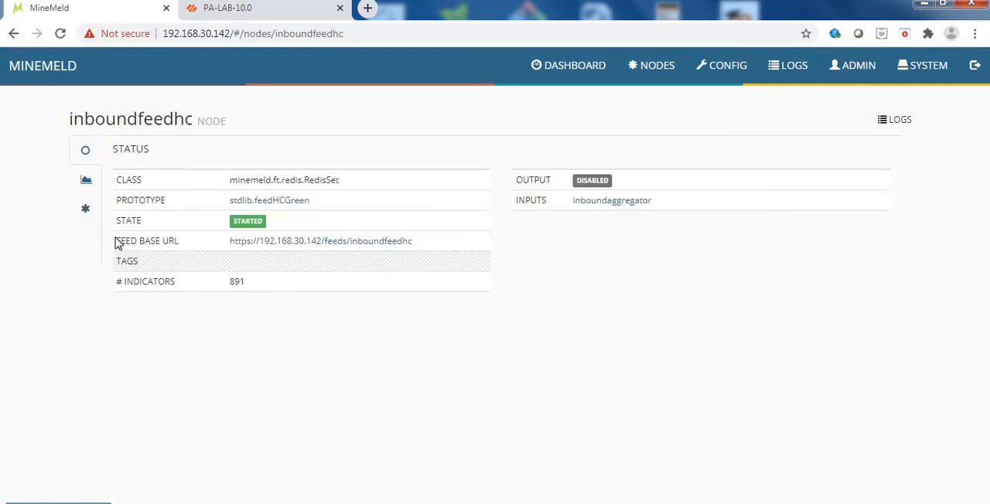
{"action": "left_click_drag", "start_coordinate": [116, 243], "coordinate": [186, 247]}
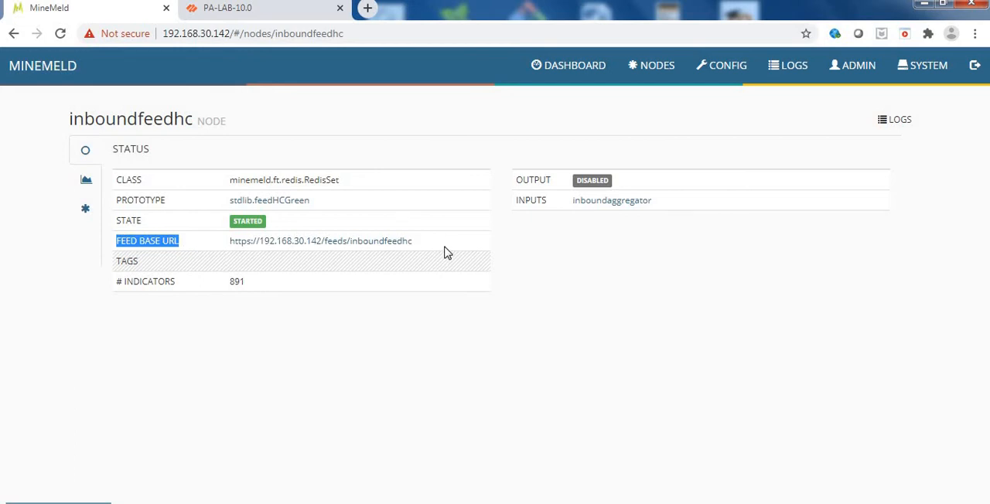
{"action": "left_click", "coordinate": [454, 332]}
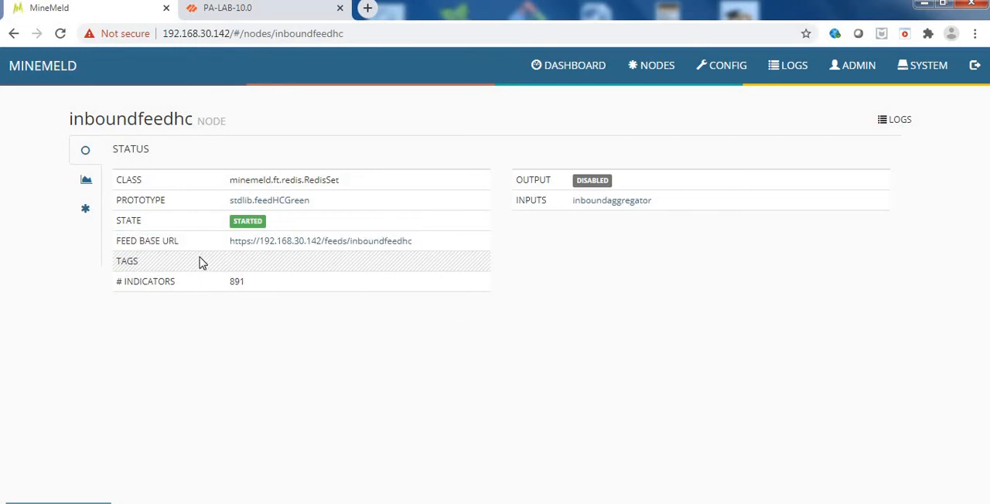
Open the inboundfeedhc feed URL in a separate tab, review the listed IP ranges, and close that tab.
{"action": "right_click", "coordinate": [280, 248]}
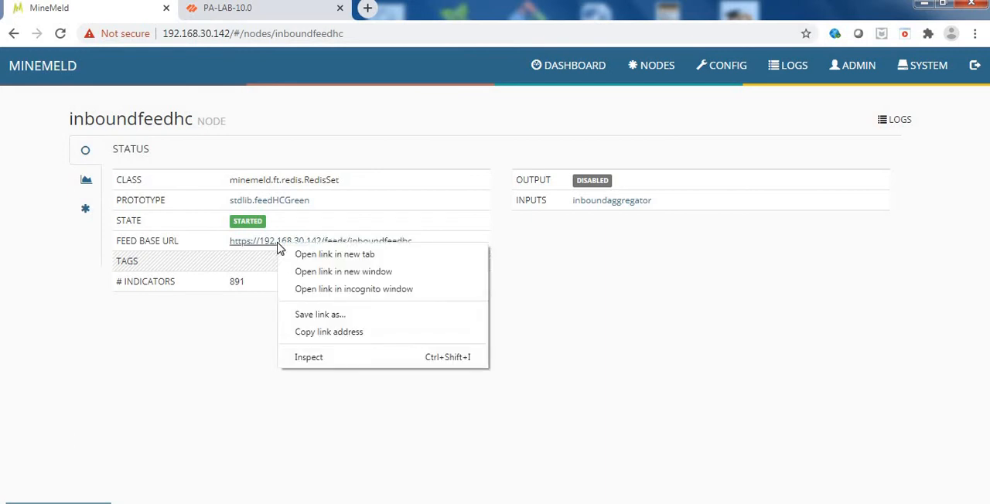
{"action": "left_click", "coordinate": [309, 258]}
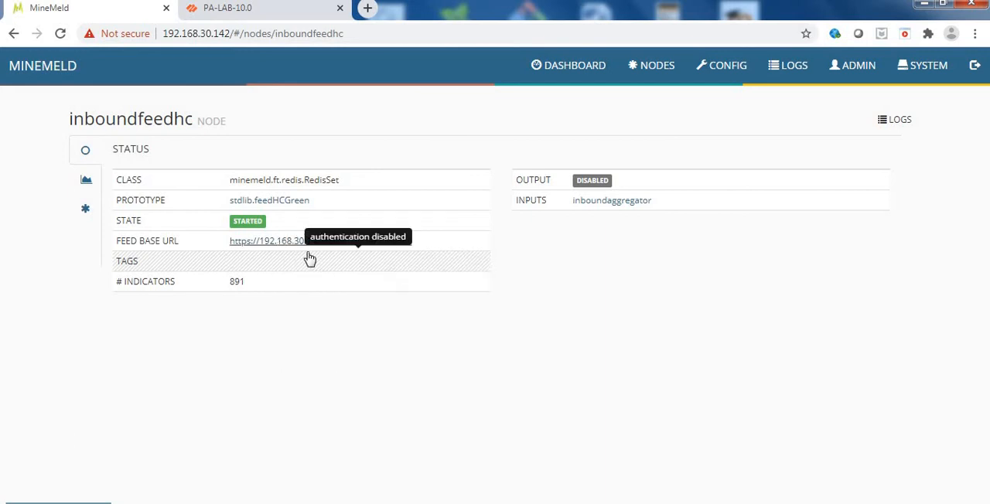
{"action": "left_click", "coordinate": [249, 23]}
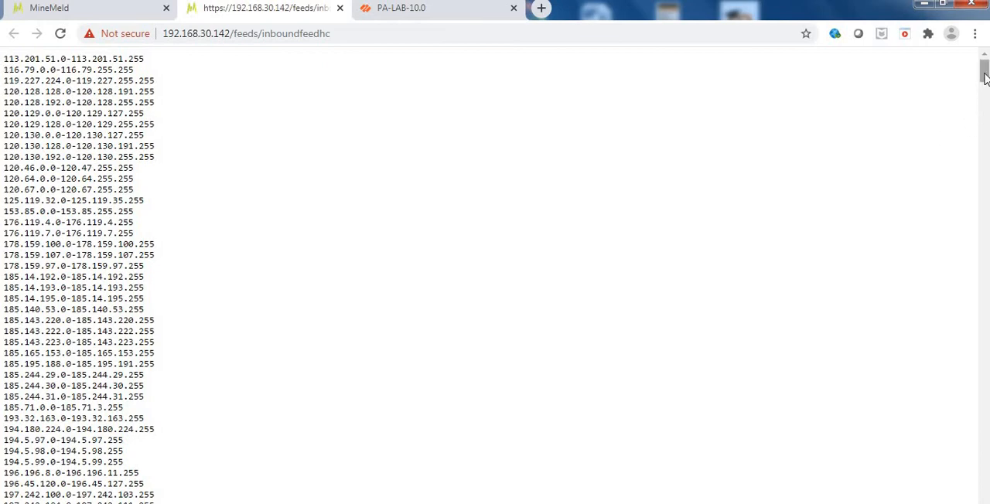
{"action": "mouse_move", "coordinate": [985, 77]}
{"action": "left_mouse_down"}
{"action": "mouse_move", "coordinate": [988, 149]}
{"action": "mouse_move", "coordinate": [988, 72]}
{"action": "left_mouse_up"}
{"action": "mouse_move", "coordinate": [985, 74]}
{"action": "left_mouse_down"}
{"action": "mouse_move", "coordinate": [984, 410]}
{"action": "mouse_move", "coordinate": [984, 70]}
{"action": "left_mouse_up"}
{"action": "left_click", "coordinate": [340, 9]}
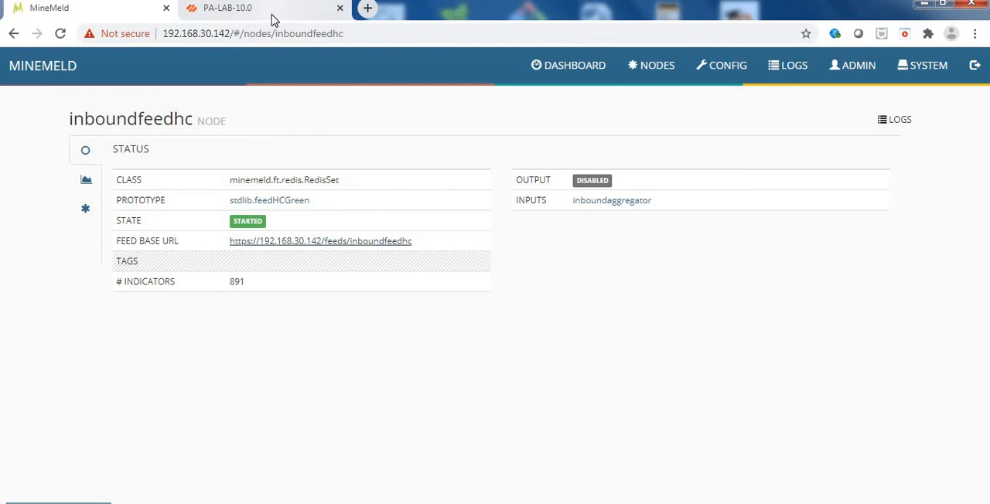
Copy the feed base URL from the inboundfeedhc node's status page in MineMeld.
{"action": "left_click", "coordinate": [271, 17]}
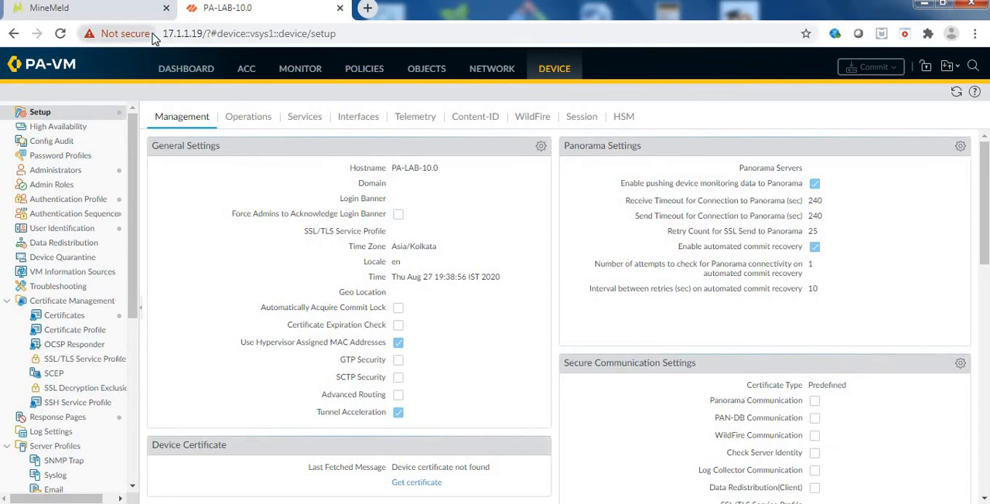
{"action": "left_click", "coordinate": [96, 9]}
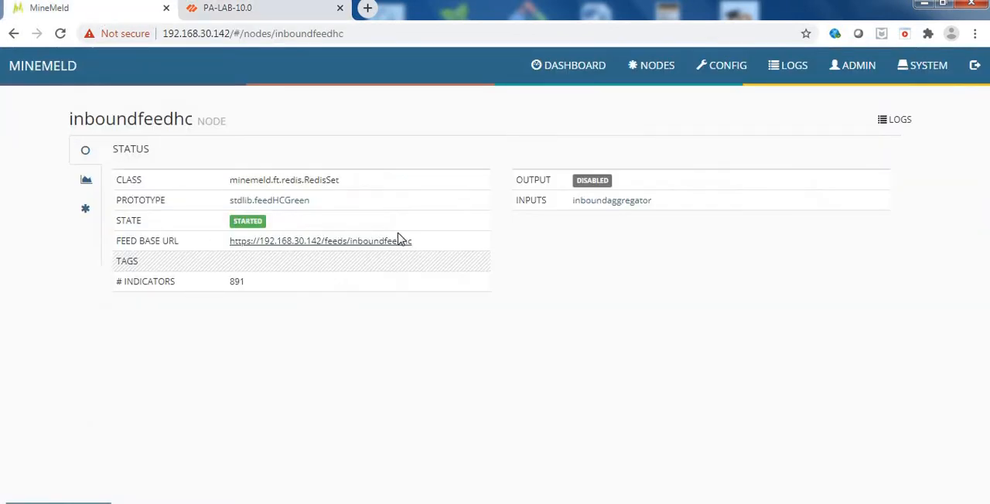
{"action": "left_click_drag", "start_coordinate": [444, 246], "coordinate": [231, 242]}
{"action": "key", "text": "ctrl+c"}
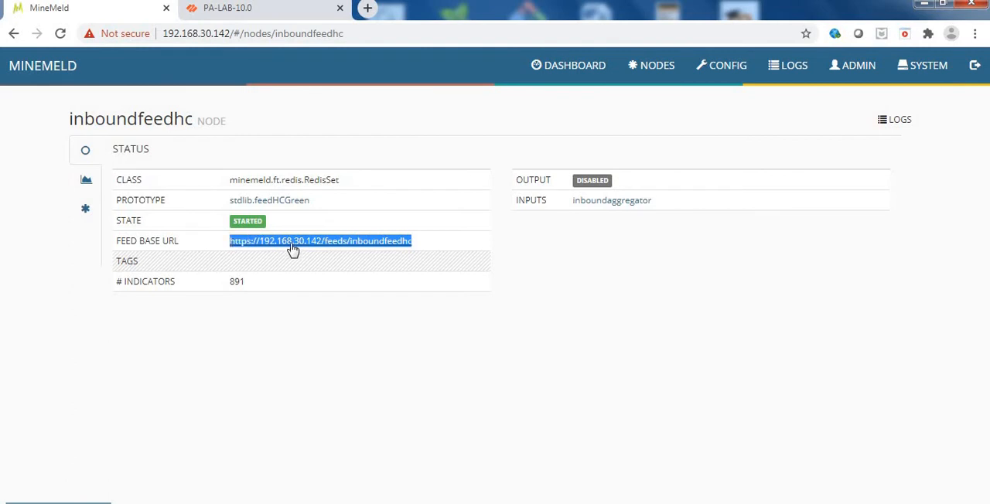
Switch to the PA-LAB-10.0 firewall and add a new external dynamic list named Minemeld-feed.
{"action": "left_click", "coordinate": [260, 11]}
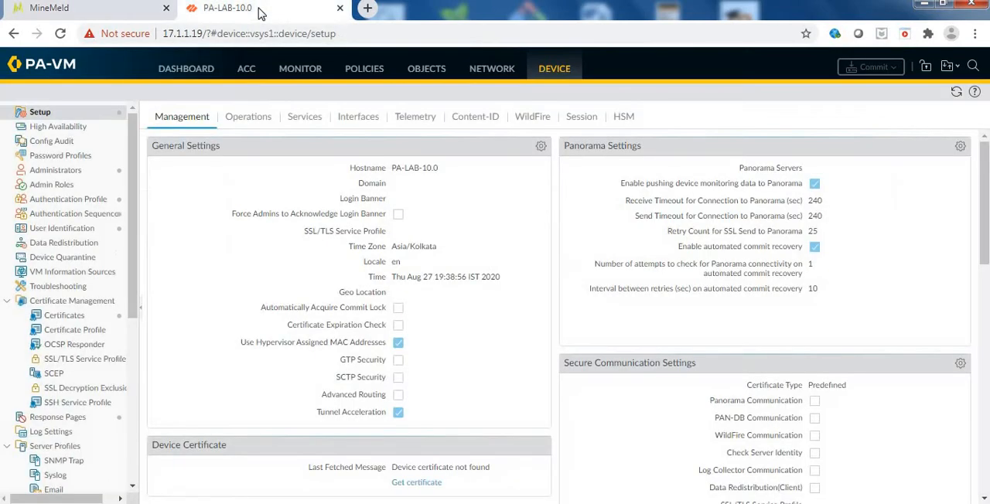
{"action": "left_click", "coordinate": [426, 70]}
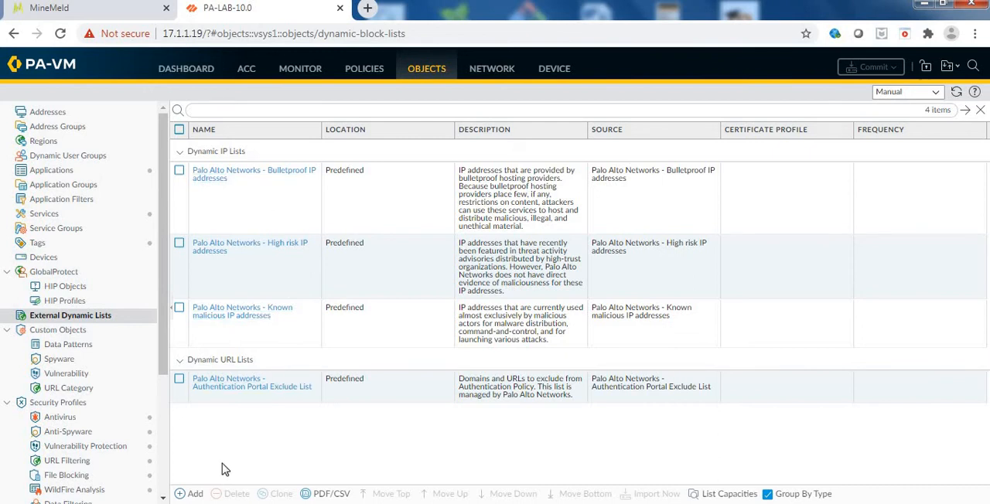
{"action": "left_click", "coordinate": [189, 494]}
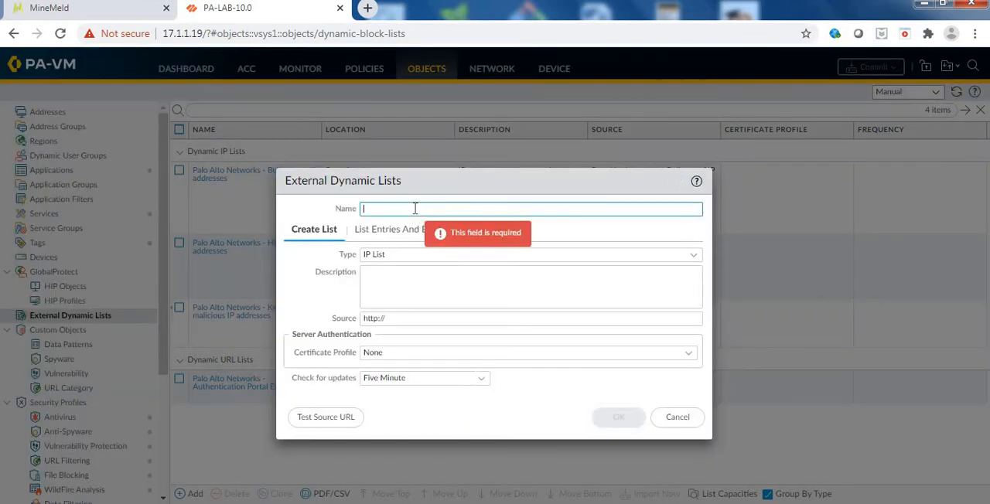
{"action": "type", "text": "Mine"}
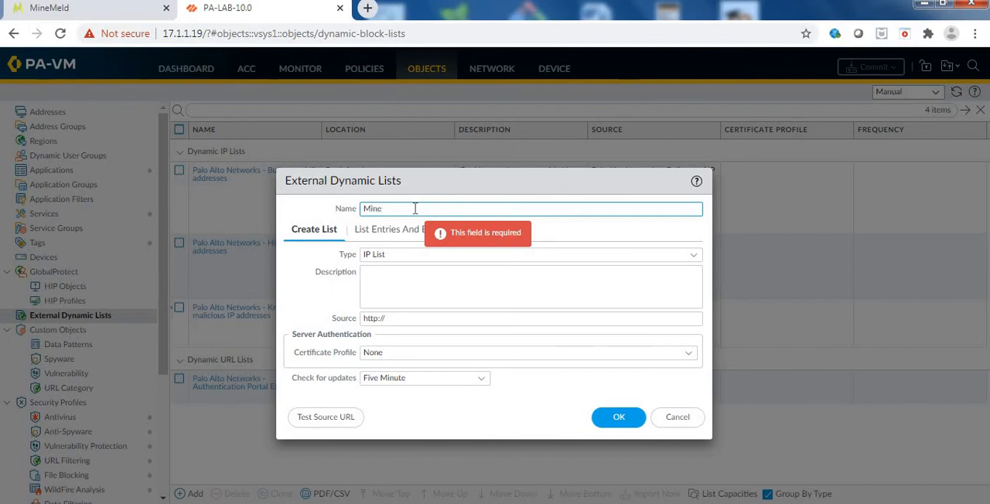
{"action": "type", "text": "meld-f"}
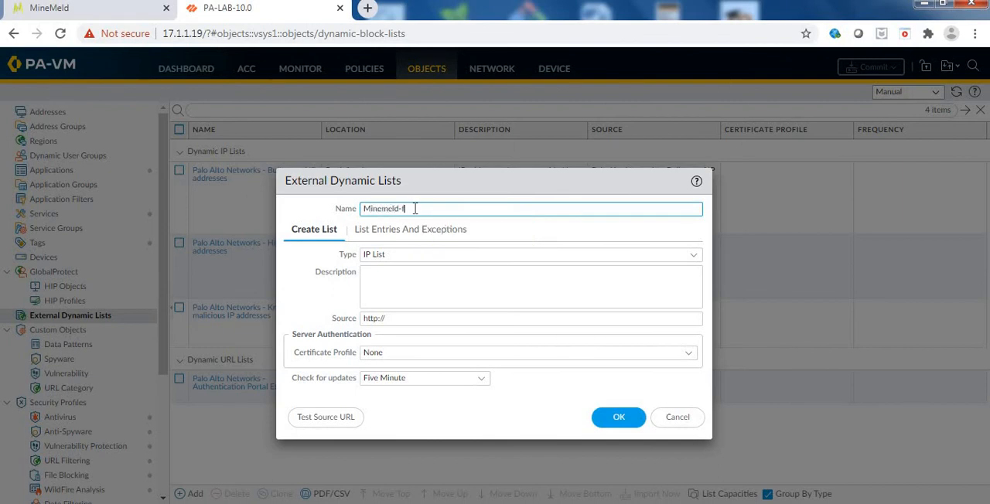
{"action": "type", "text": "feed"}
{"action": "left_click", "coordinate": [699, 262]}
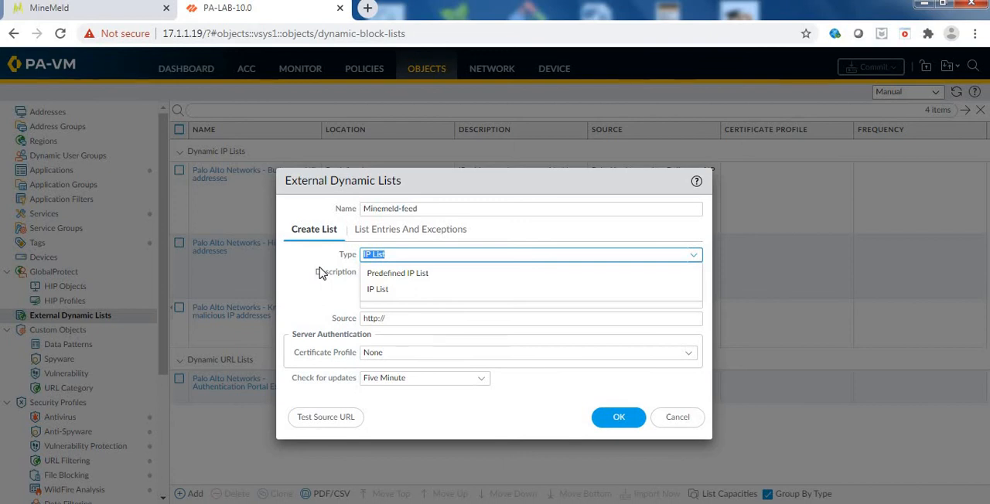
{"action": "left_click", "coordinate": [321, 274]}
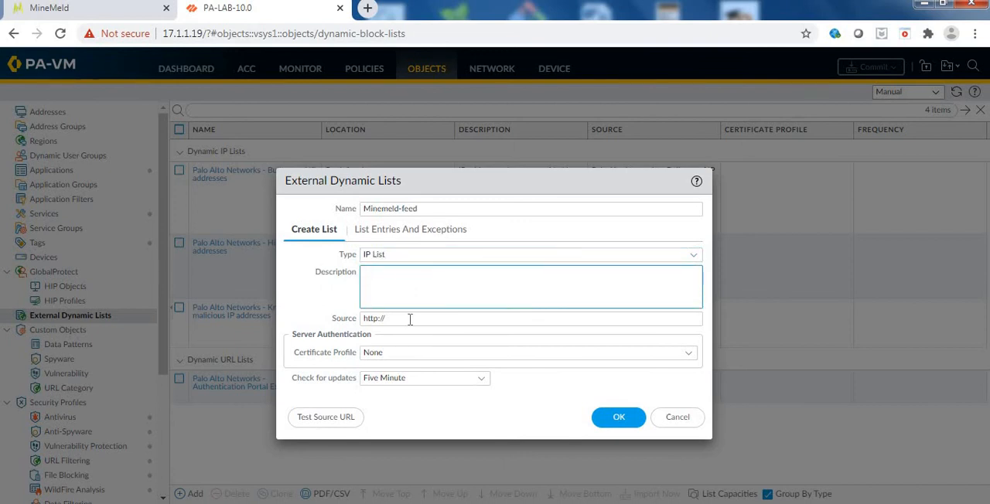
{"action": "left_click", "coordinate": [301, 323]}
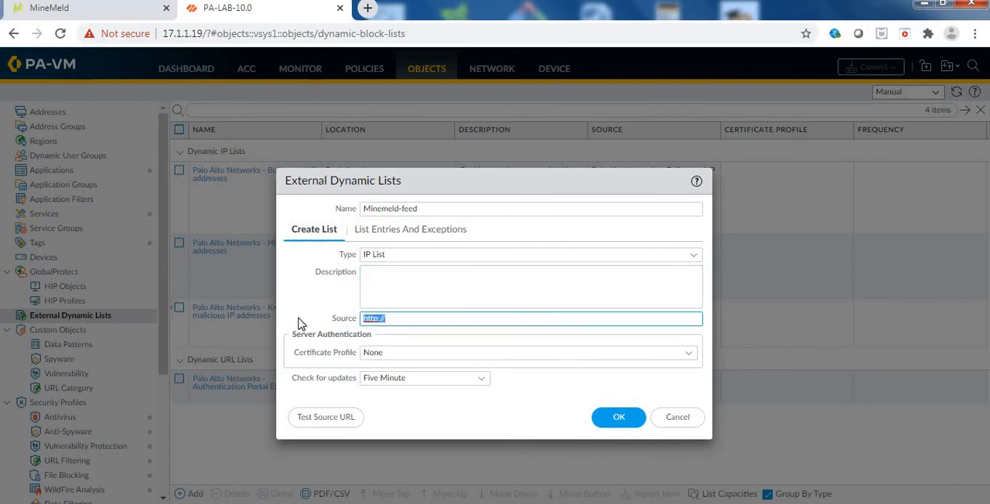
{"action": "key", "text": "ctrl+v"}
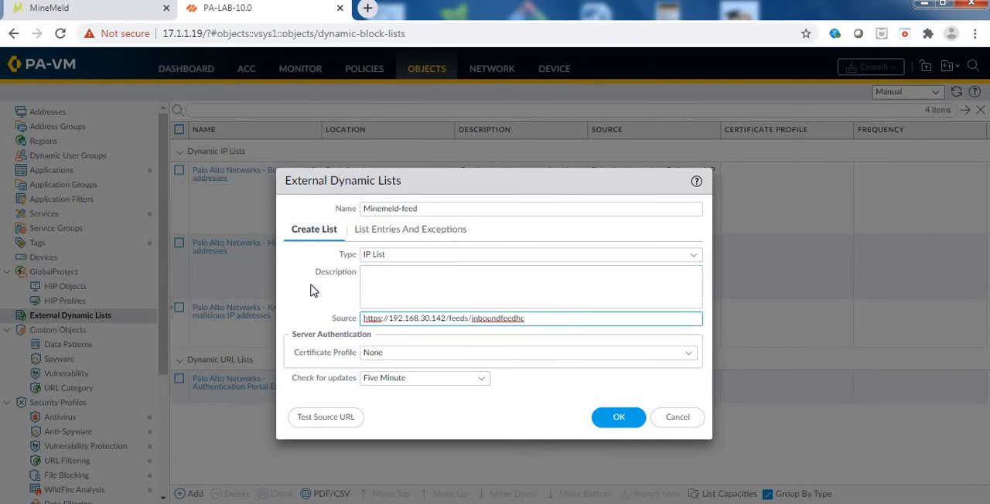
Set the list's certificate profile to None (Disable Cert profile) and keep the update check at Five Minute.
{"action": "left_click", "coordinate": [696, 355]}
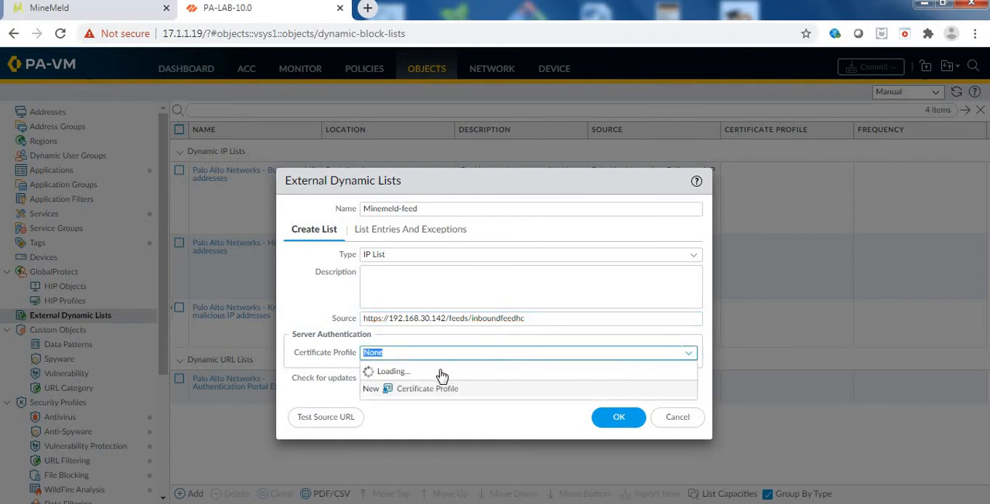
{"action": "left_click", "coordinate": [416, 373]}
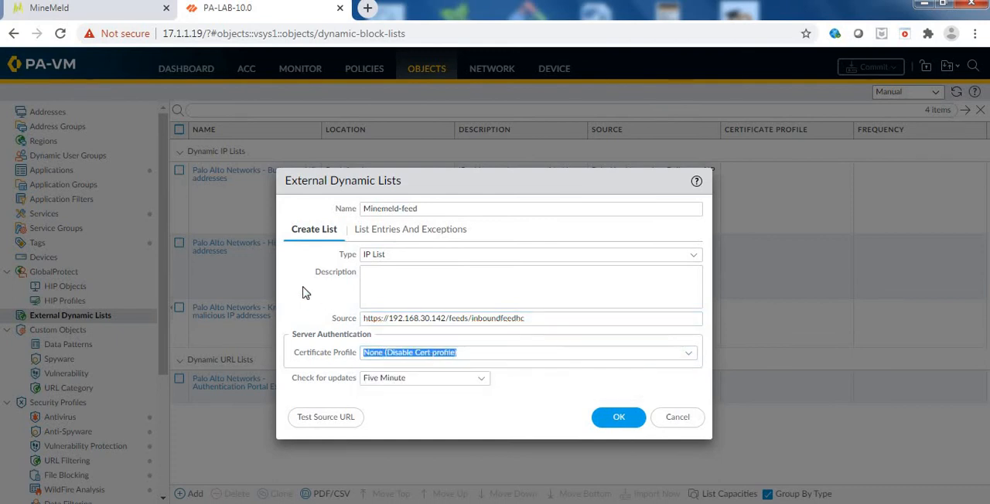
{"action": "left_click", "coordinate": [296, 289]}
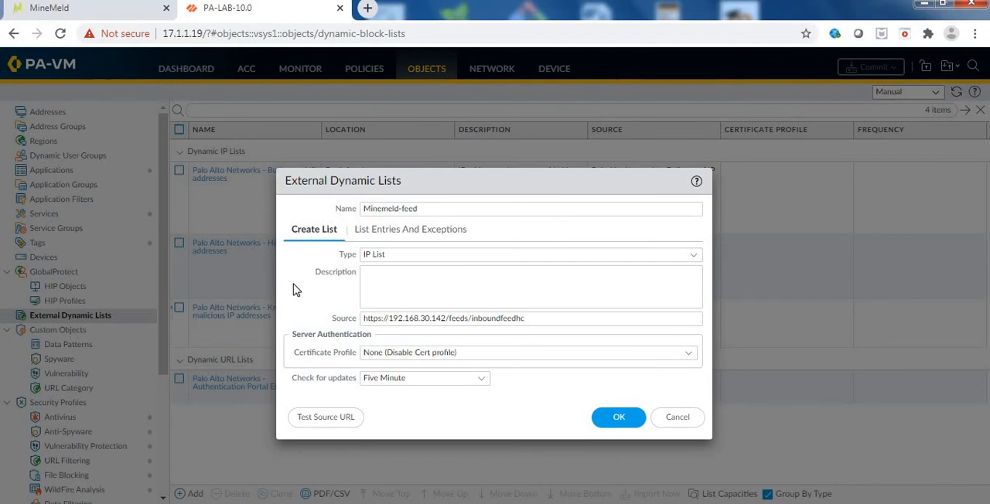
{"action": "left_click", "coordinate": [479, 385]}
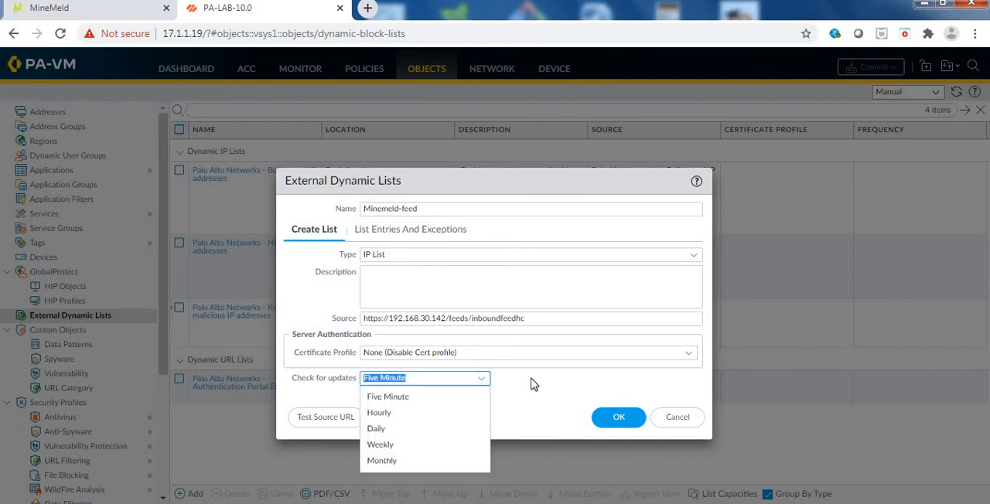
{"action": "left_click", "coordinate": [532, 385]}
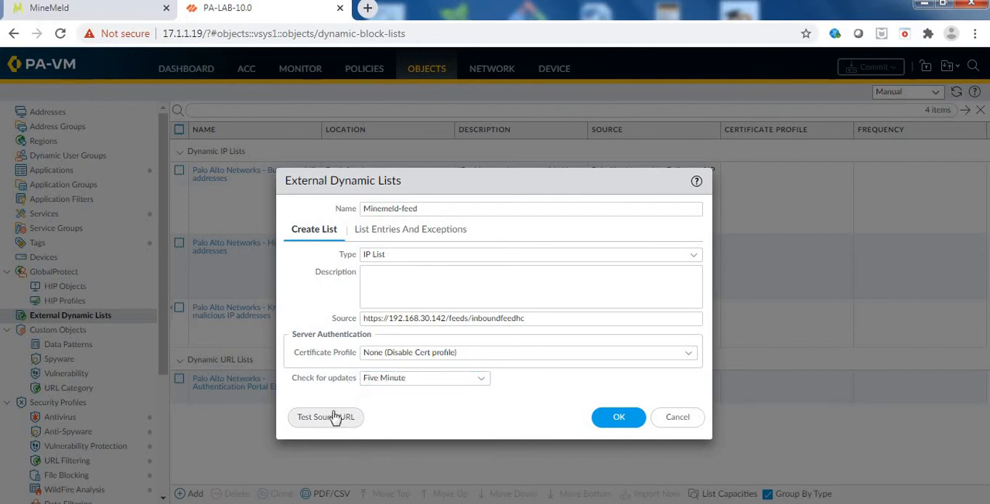
Test whether the firewall can reach the Minemeld-feed source URL and dismiss the test result.
{"action": "left_click", "coordinate": [339, 317]}
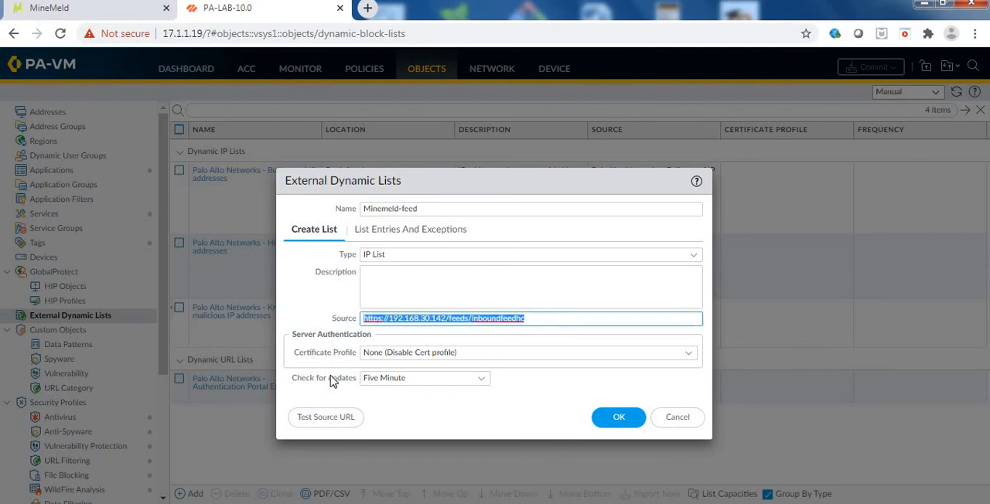
{"action": "left_click", "coordinate": [317, 420]}
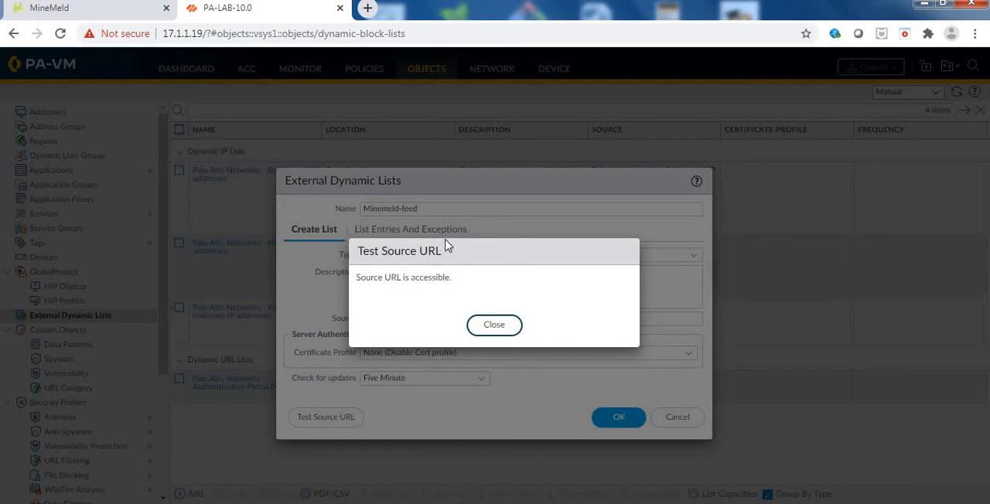
{"action": "left_click", "coordinate": [493, 325]}
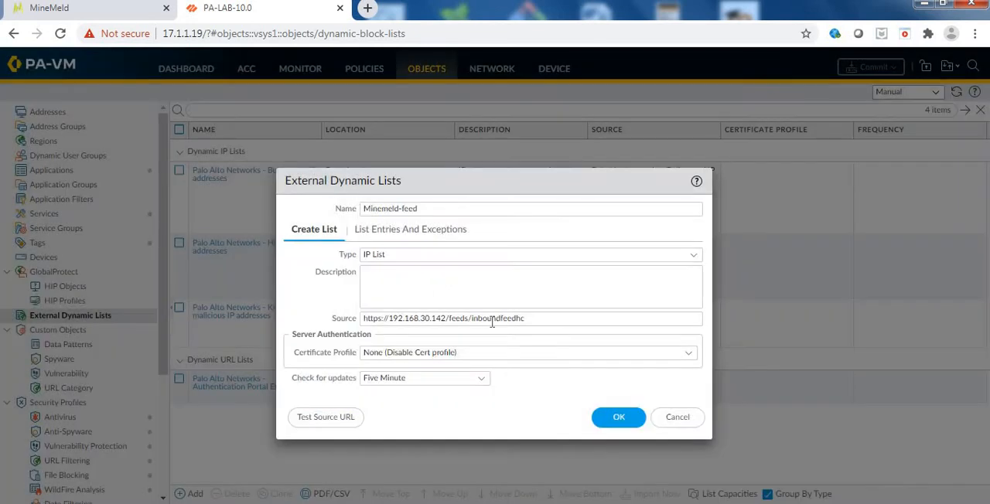
Check the list entries and exceptions of Minemeld-feed, and save the new external dynamic list.
{"action": "left_click", "coordinate": [393, 232]}
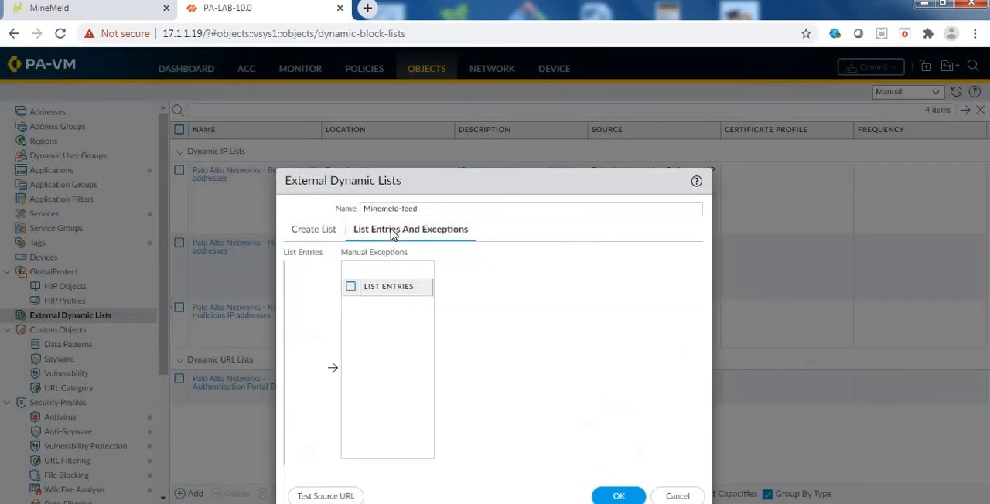
{"action": "left_click", "coordinate": [319, 232]}
{"action": "left_click", "coordinate": [611, 420]}
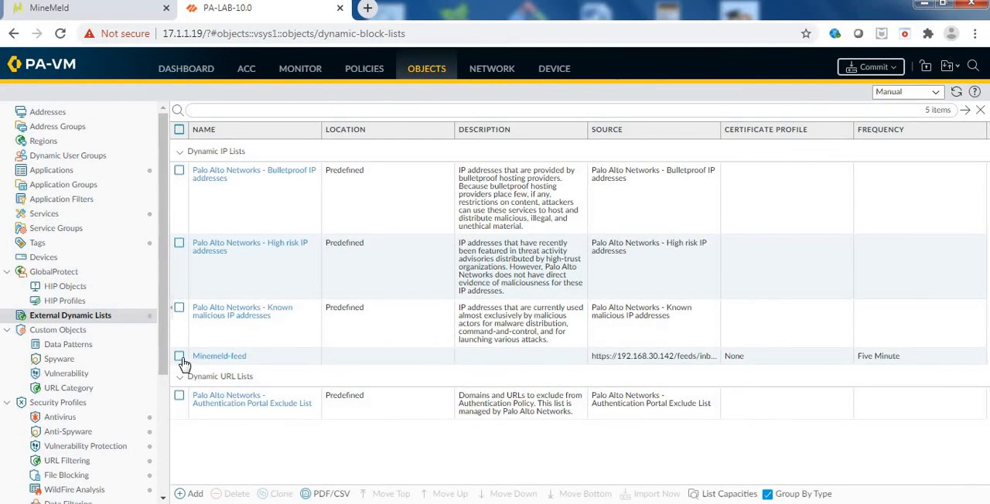
{"action": "left_click", "coordinate": [180, 357]}
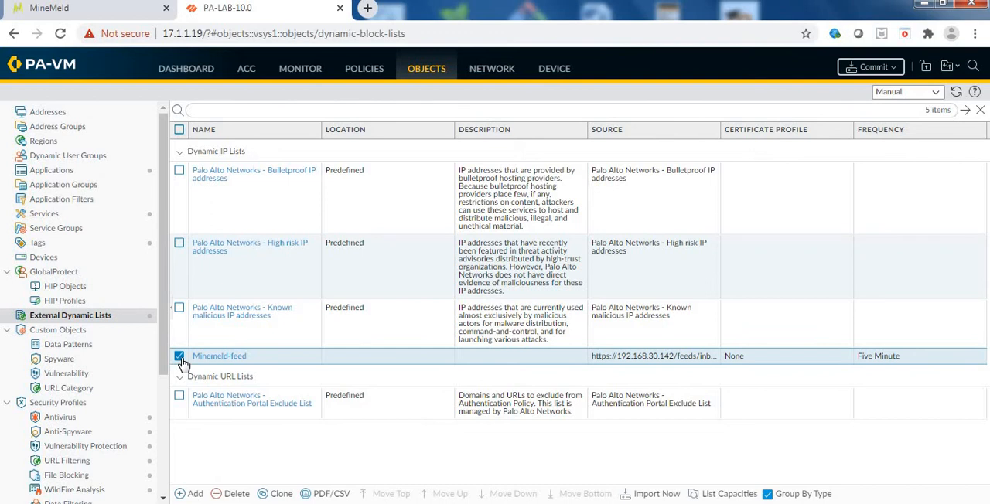
{"action": "left_click", "coordinate": [179, 358]}
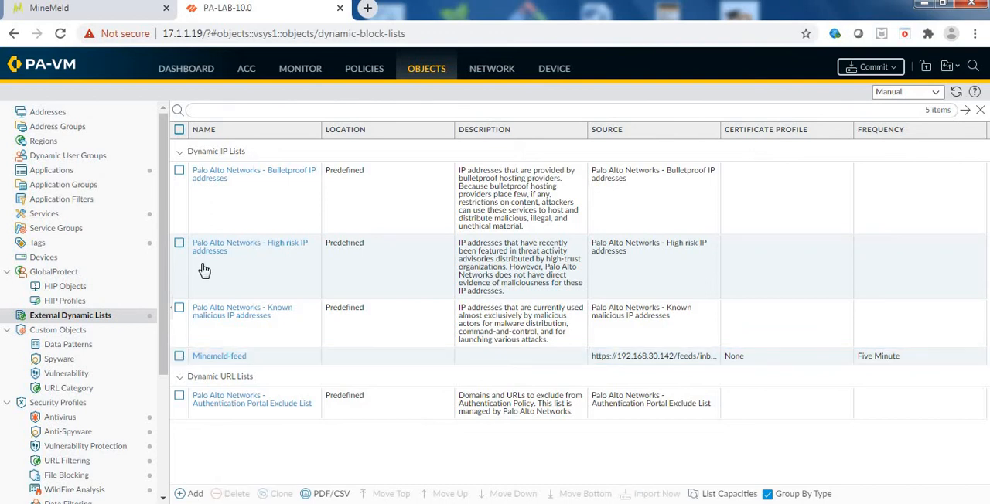
Add a security policy rule named test-policy with the source zone set to Any.
{"action": "left_click", "coordinate": [363, 72]}
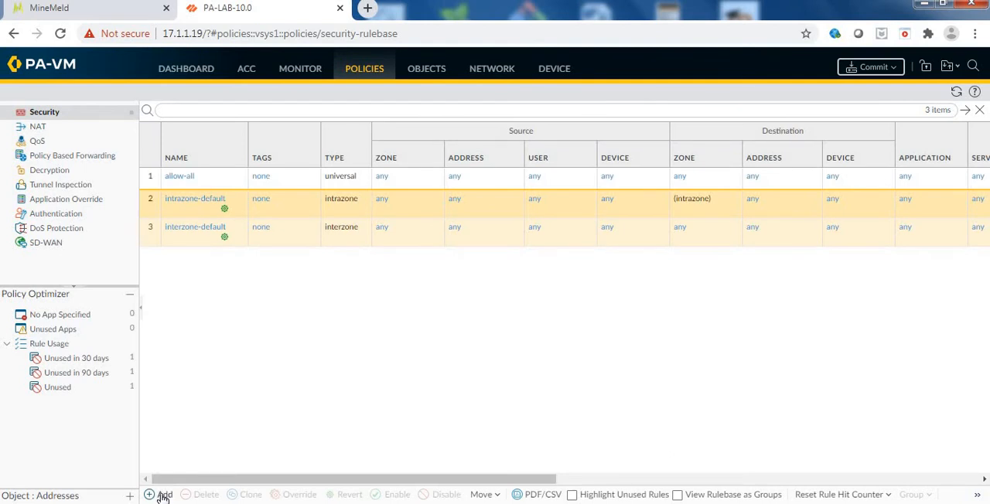
{"action": "left_click", "coordinate": [163, 496]}
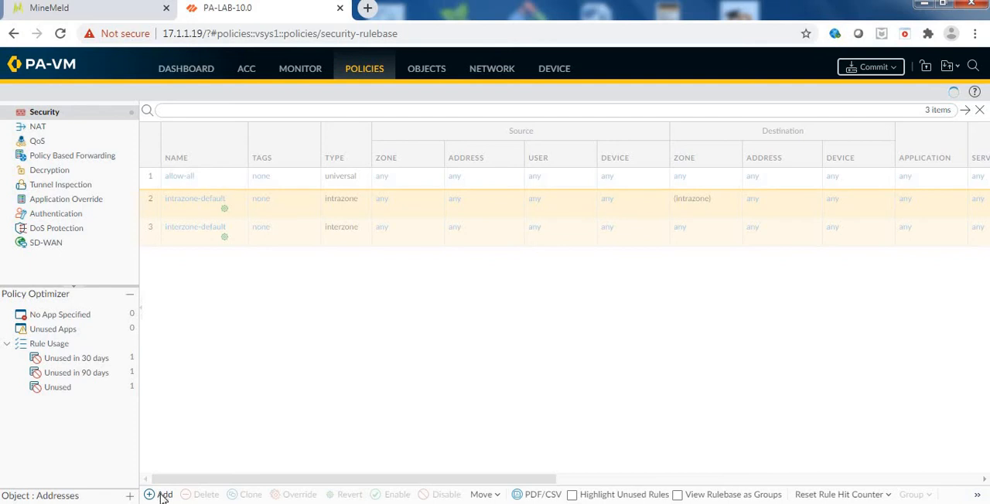
{"action": "type", "text": "test-policy"}
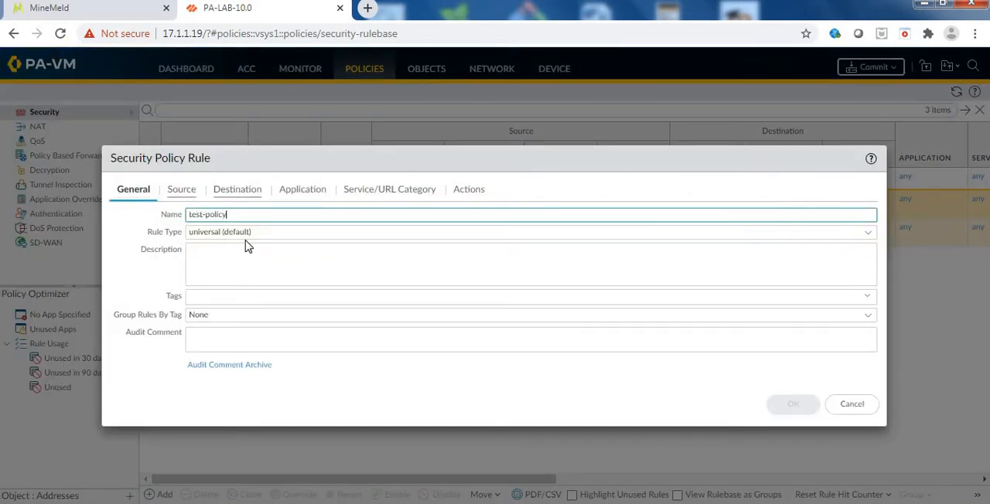
{"action": "left_click", "coordinate": [177, 192]}
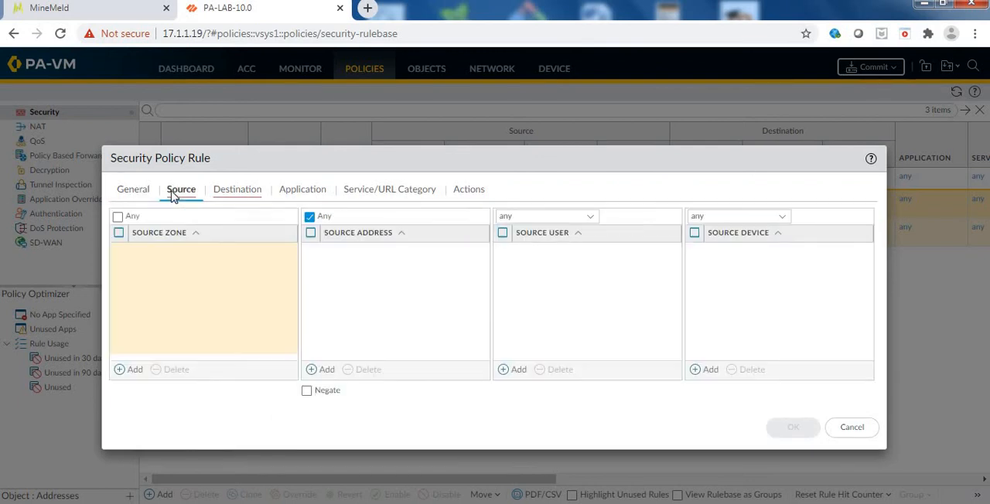
{"action": "left_click", "coordinate": [120, 218]}
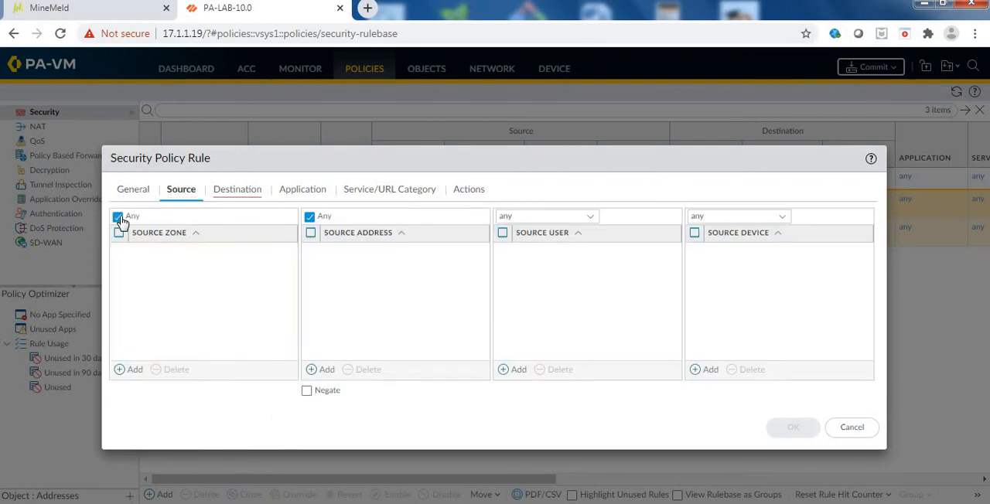
Set the rule's destination zone to untrust and its destination address to the Minemeld-feed external dynamic list.
{"action": "left_click", "coordinate": [236, 194]}
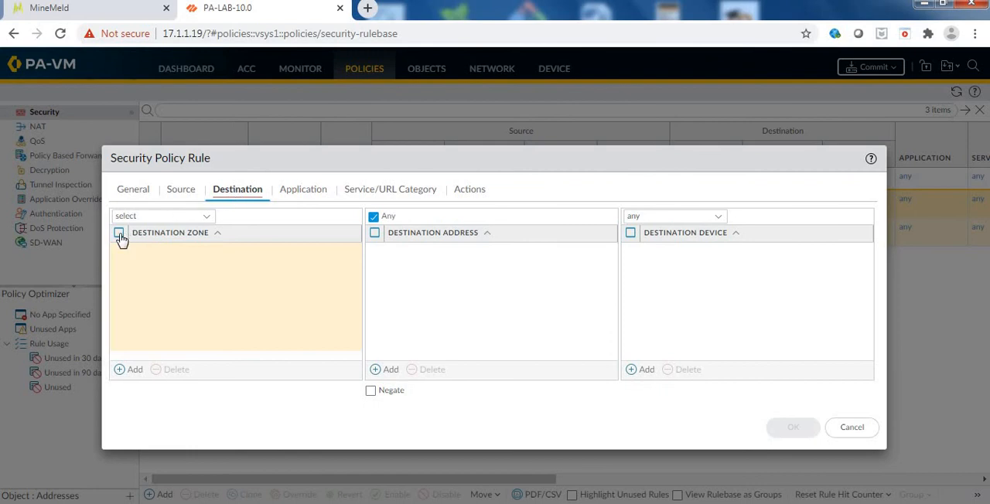
{"action": "left_click", "coordinate": [130, 372]}
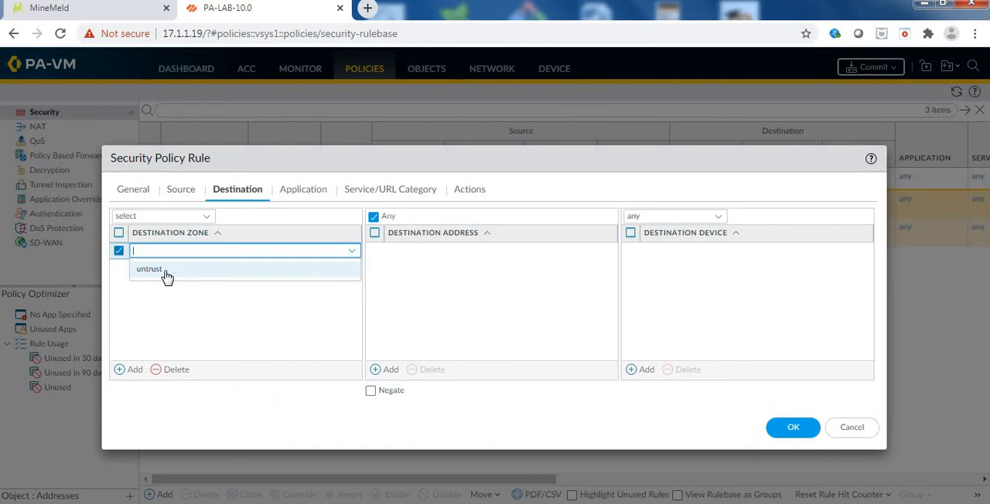
{"action": "left_click", "coordinate": [167, 277]}
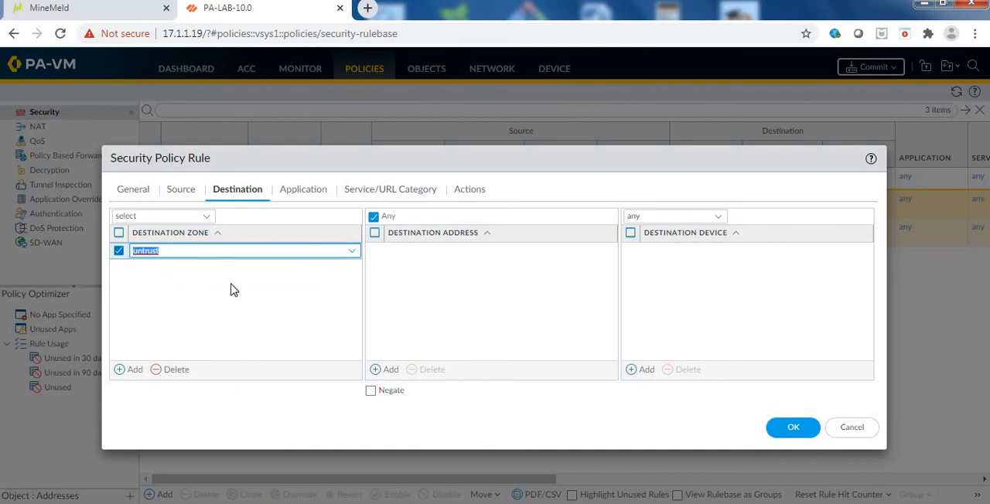
{"action": "left_click", "coordinate": [352, 321]}
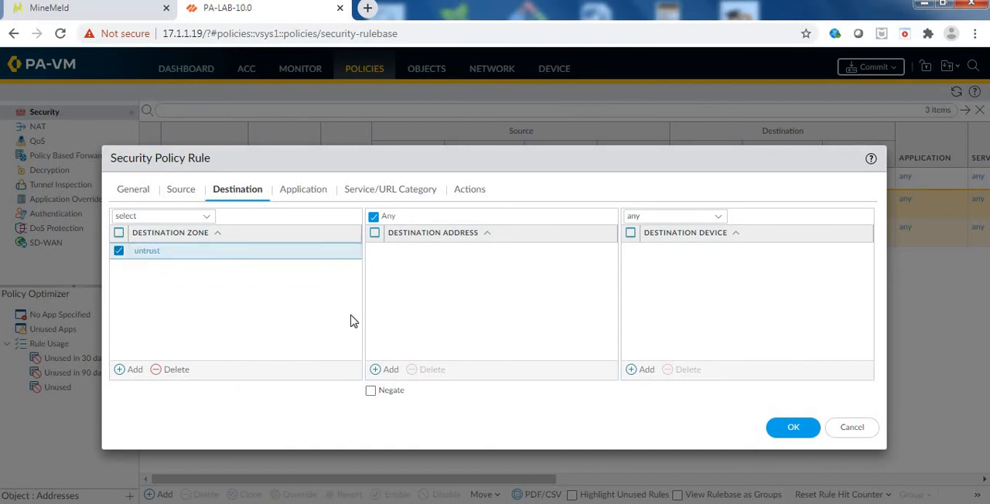
{"action": "left_click", "coordinate": [377, 371]}
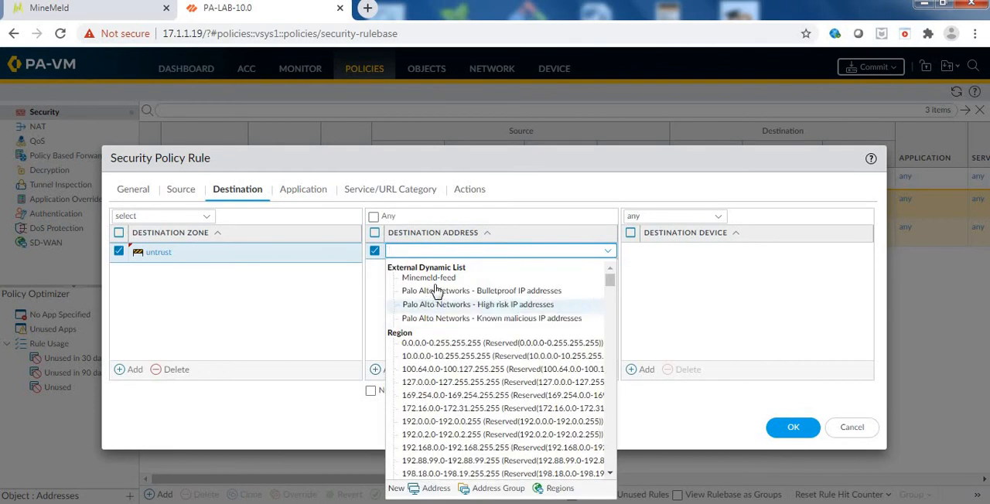
{"action": "left_click", "coordinate": [433, 278]}
{"action": "left_click", "coordinate": [415, 270]}
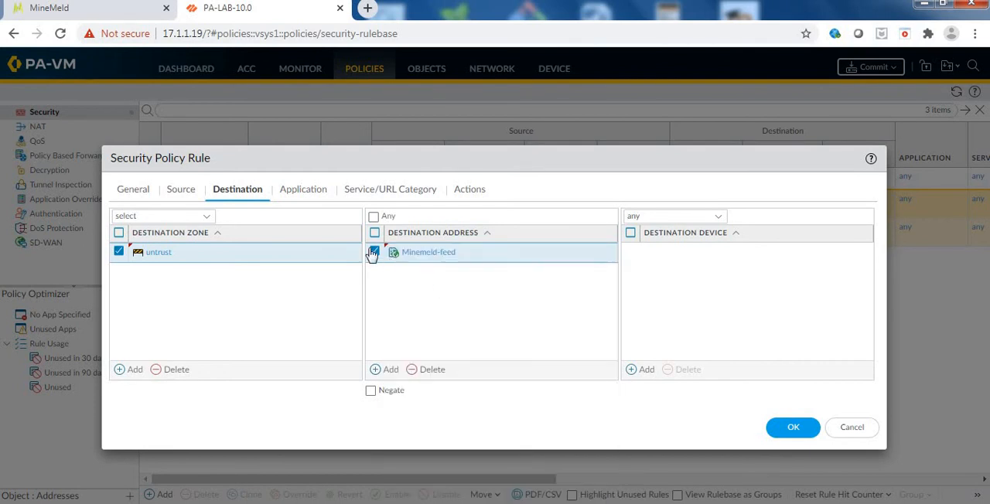
Set the rule's action to Deny and save the security policy rule.
{"action": "left_click", "coordinate": [467, 193]}
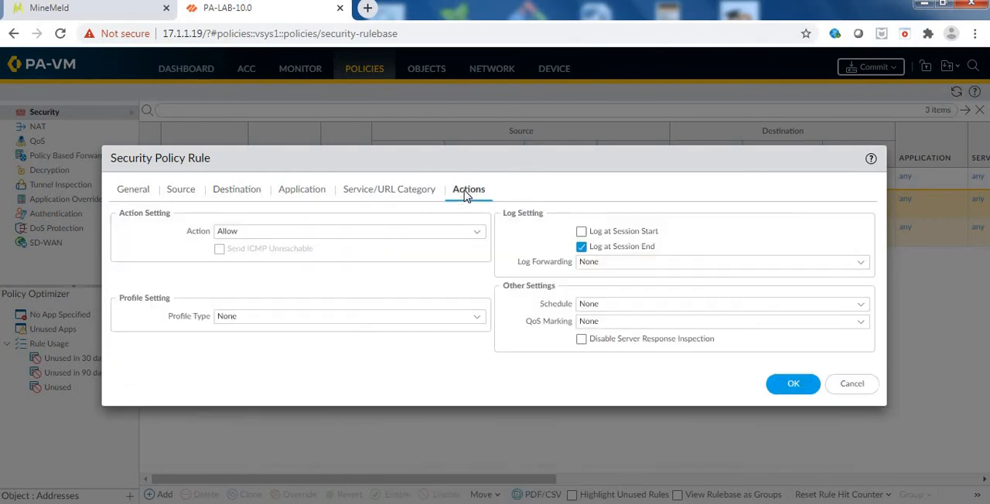
{"action": "left_click", "coordinate": [479, 232]}
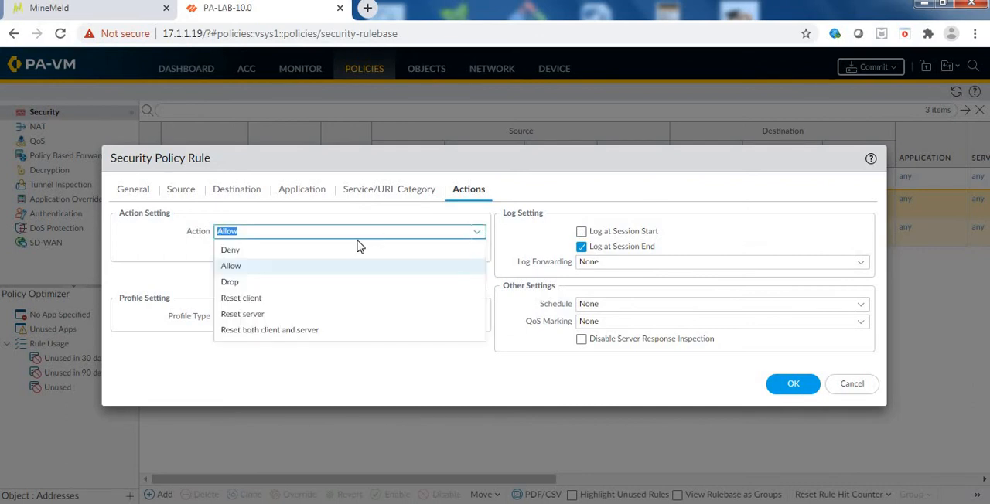
{"action": "left_click", "coordinate": [328, 251]}
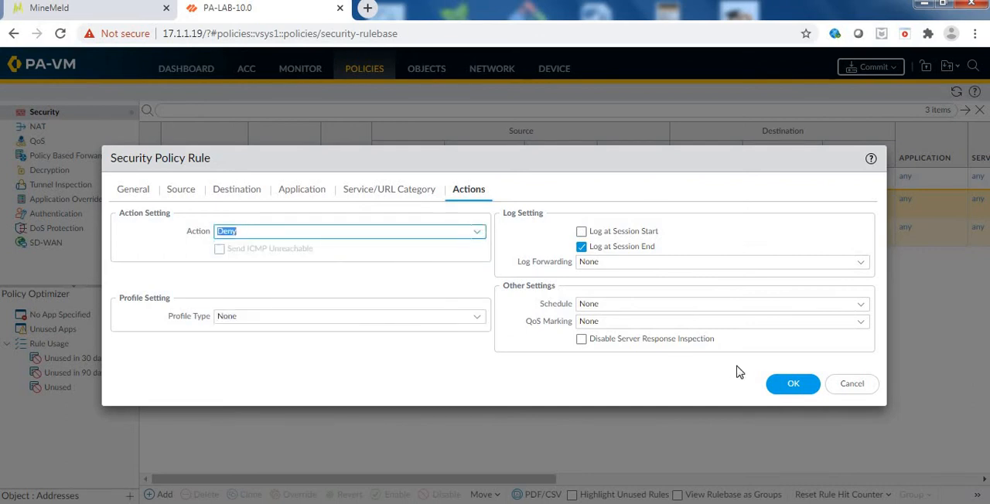
{"action": "left_click", "coordinate": [793, 385]}
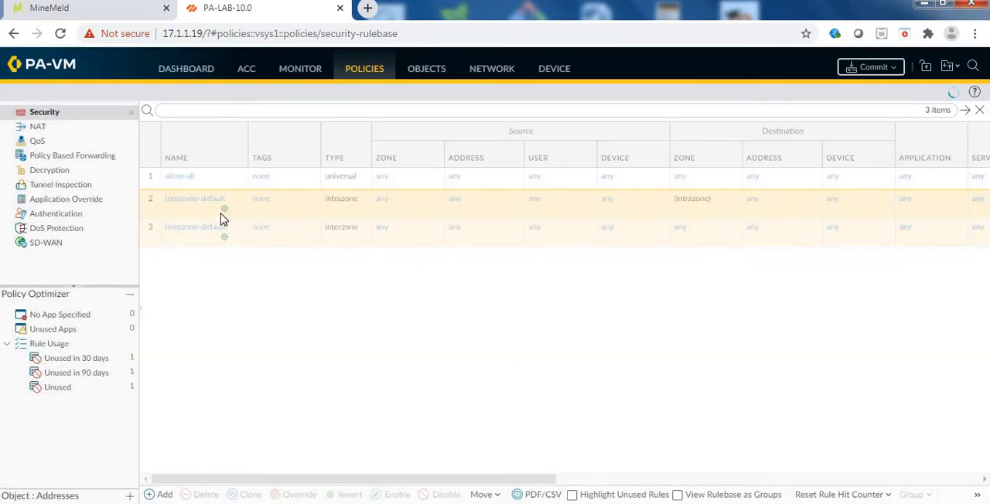
Move the test-policy rule to the top of the security rulebase, above allow-all.
{"action": "left_click", "coordinate": [213, 199]}
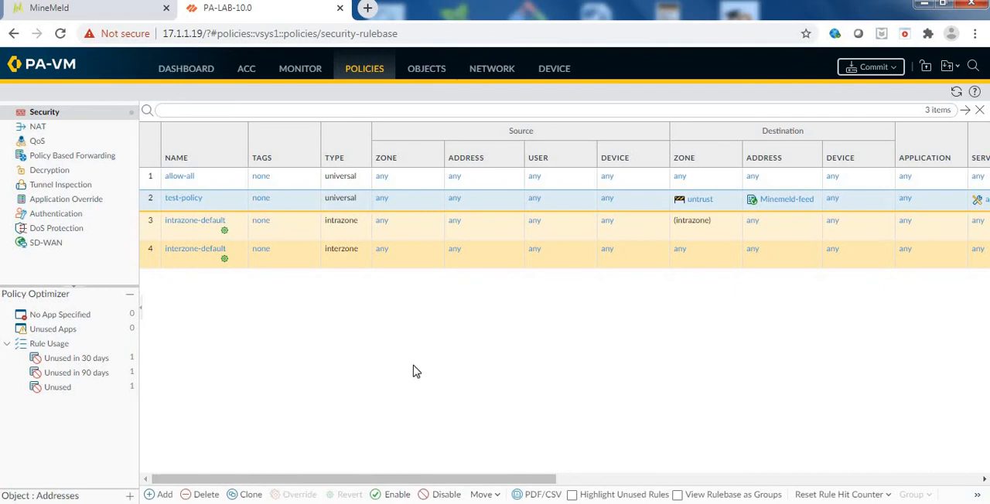
{"action": "left_click", "coordinate": [484, 496]}
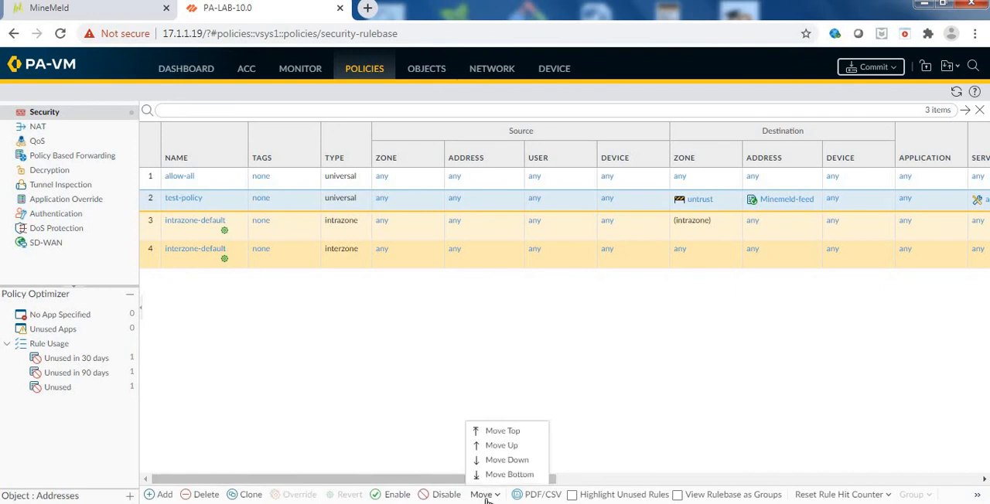
{"action": "left_click", "coordinate": [502, 433]}
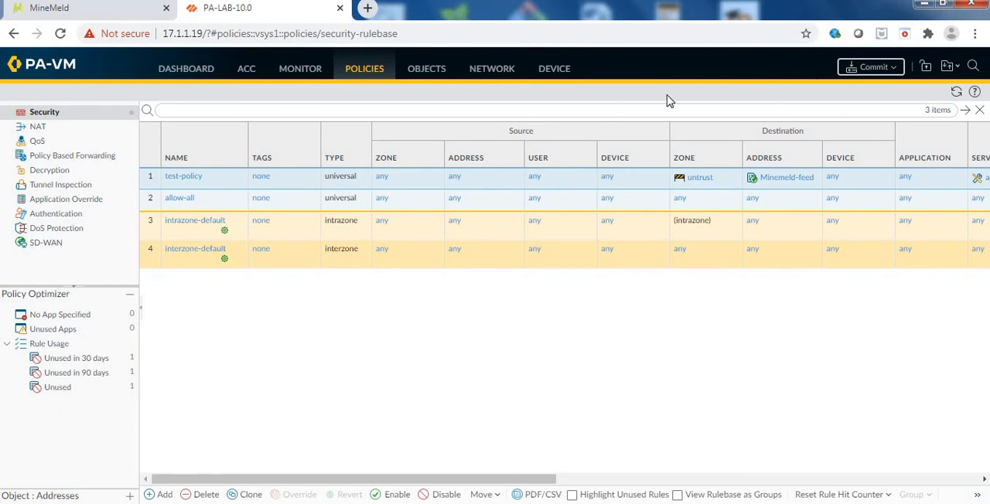
Commit the pending configuration changes to the firewall and close the commit status.
{"action": "left_click", "coordinate": [892, 70]}
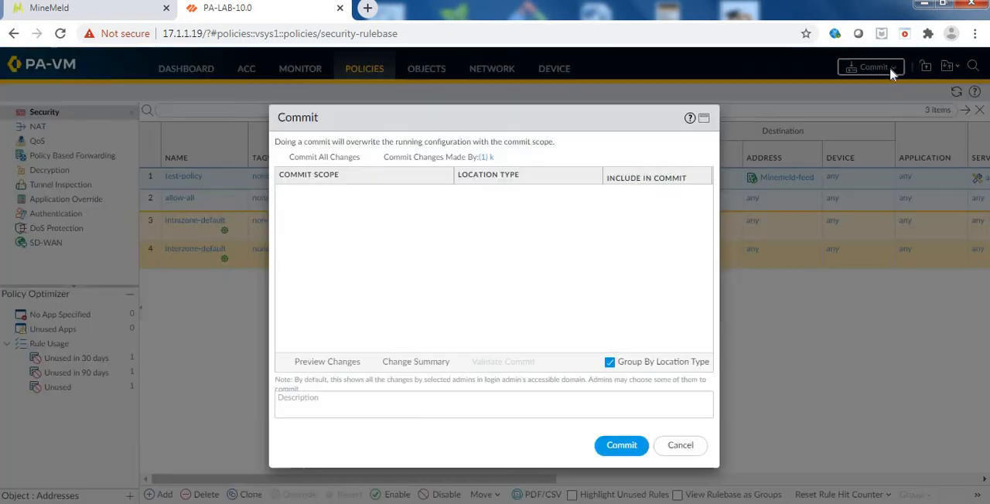
{"action": "left_click", "coordinate": [622, 446]}
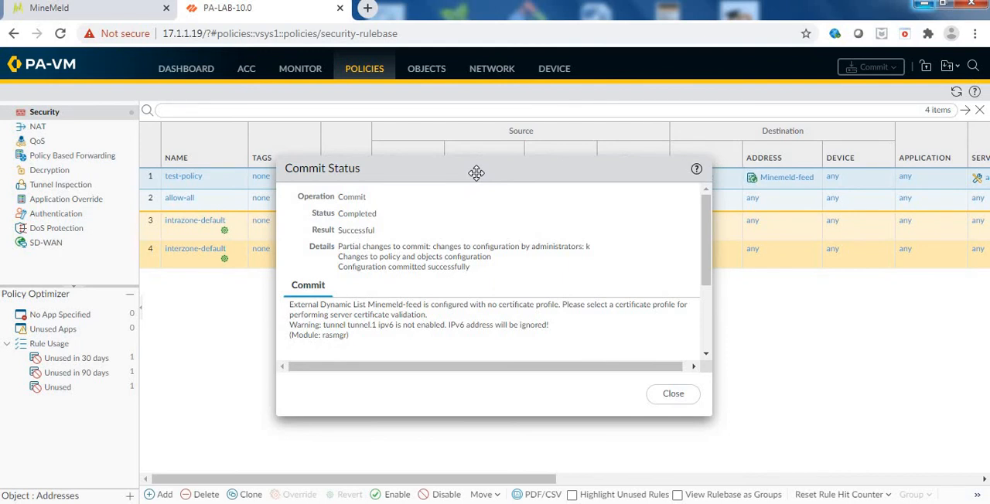
{"action": "left_click", "coordinate": [678, 399]}
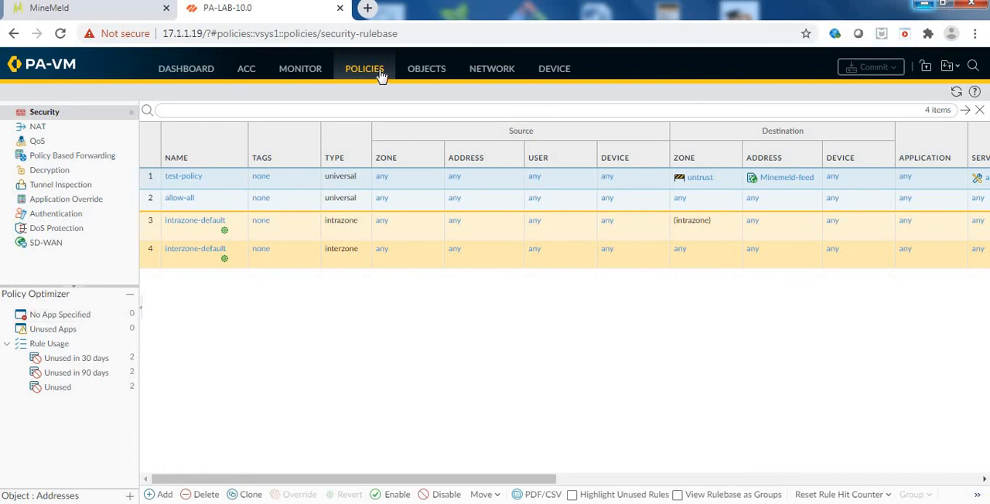
Open the Minemeld-feed external dynamic list and display its list entries and exceptions.
{"action": "left_click", "coordinate": [422, 76]}
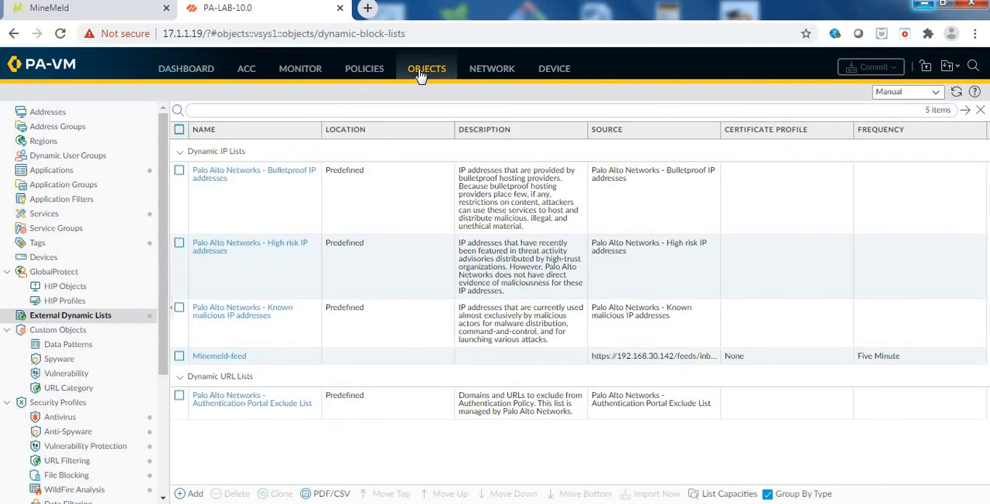
{"action": "left_click", "coordinate": [218, 360]}
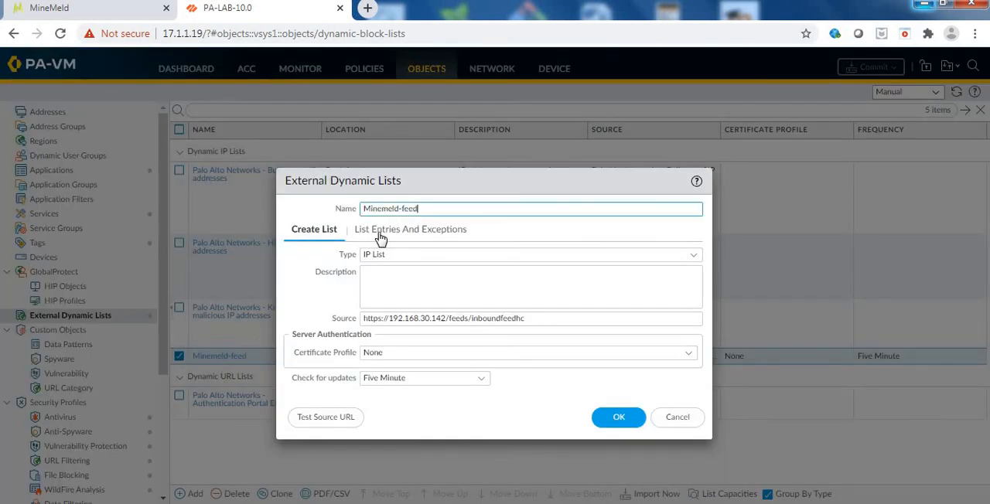
{"action": "left_click", "coordinate": [380, 236]}
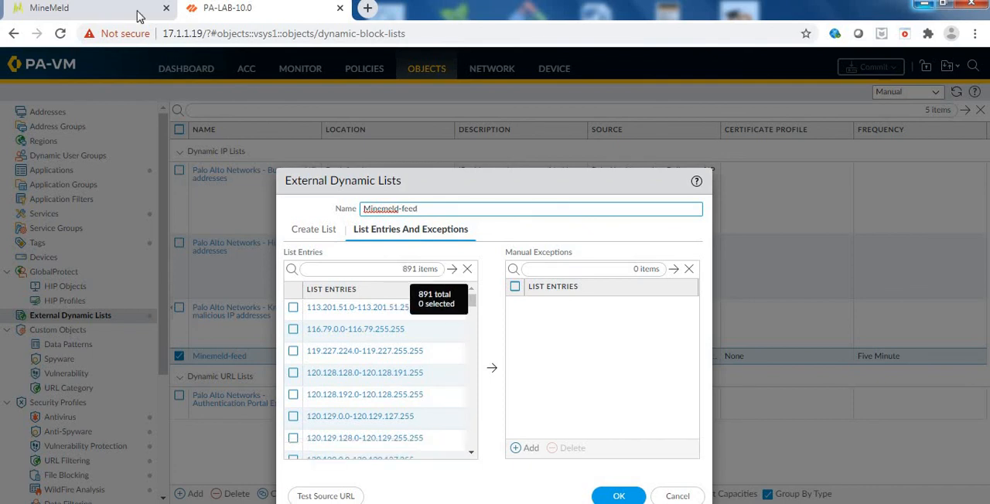
Switch to MineMeld and check the indicator count of the inboundfeedhc node against the firewall's list entries.
{"action": "left_click", "coordinate": [97, 17]}
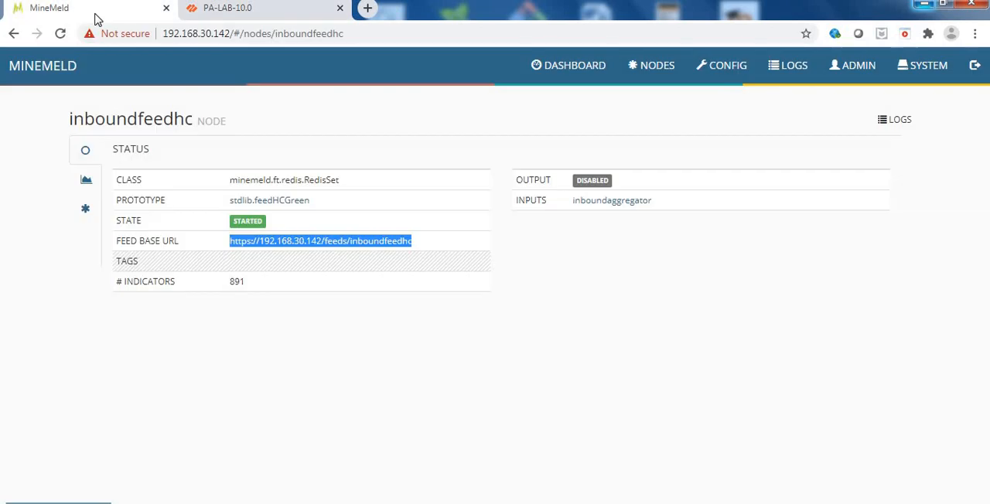
{"action": "left_click", "coordinate": [237, 284]}
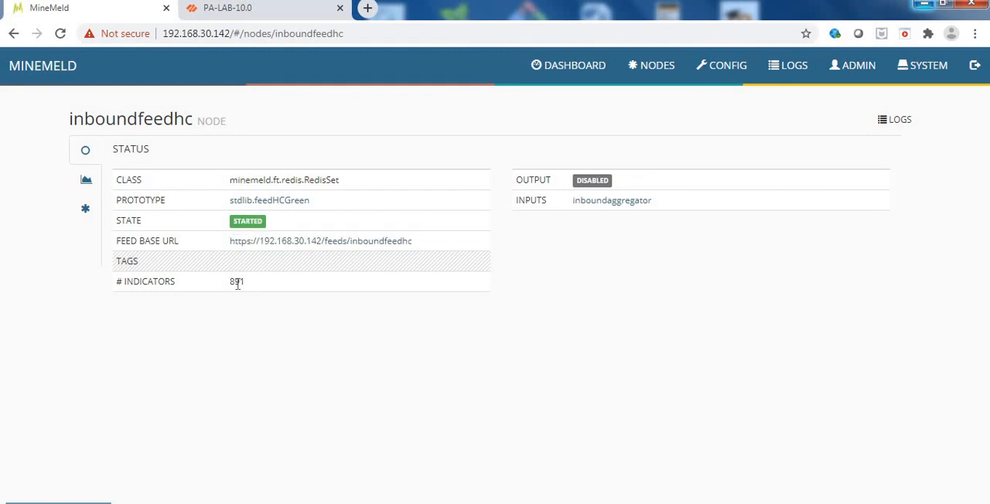
{"action": "double_click", "coordinate": [237, 283]}
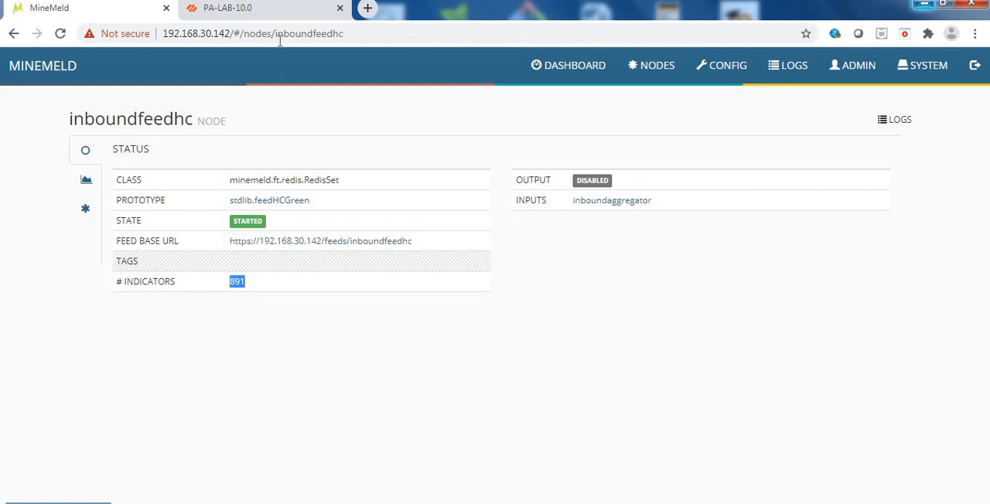
Return to the PA-VM firewall, review the Minemeld-feed list entries, and close the list without saving changes.
{"action": "left_click", "coordinate": [239, 23]}
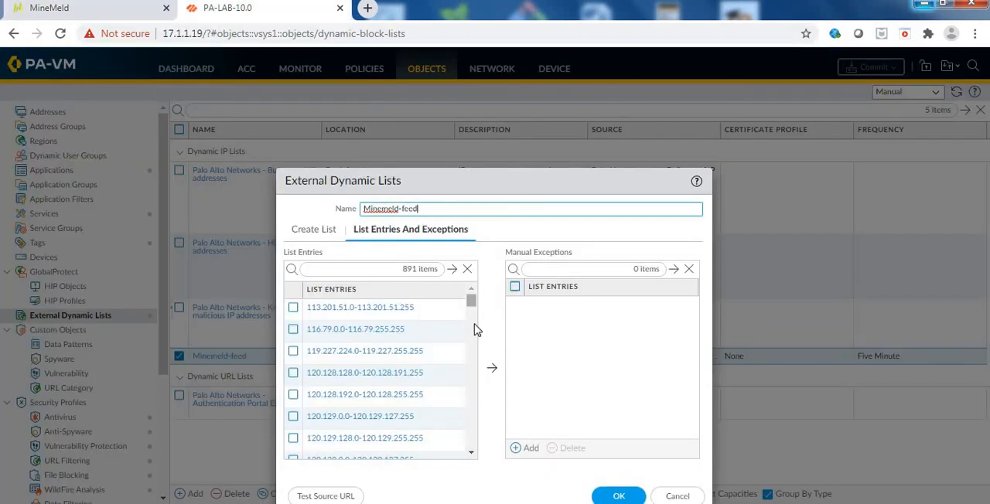
{"action": "left_click_drag", "start_coordinate": [472, 330], "coordinate": [473, 297]}
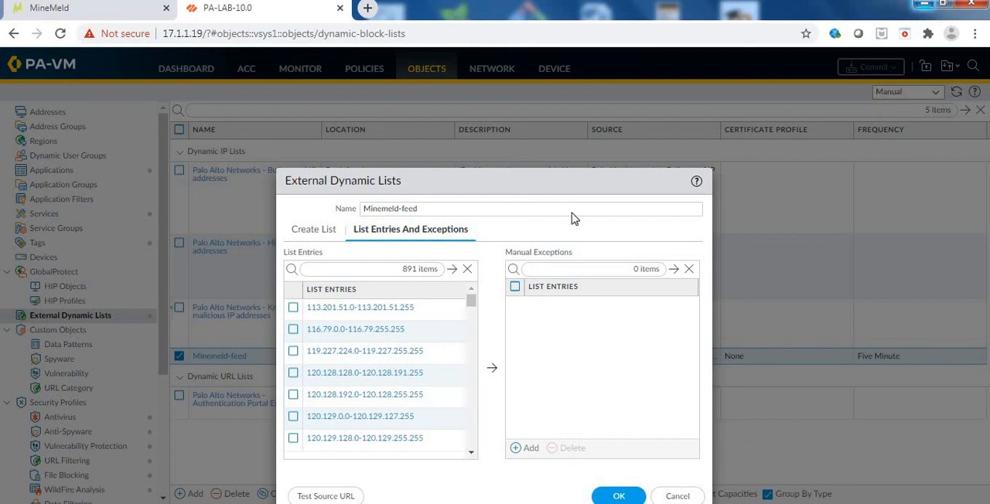
{"action": "left_click_drag", "start_coordinate": [526, 180], "coordinate": [525, 143]}
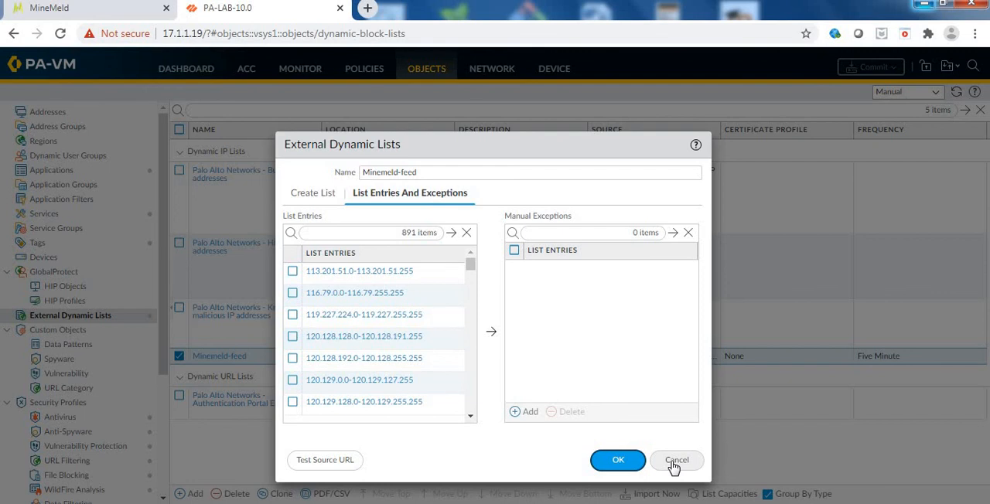
{"action": "left_click", "coordinate": [674, 464]}
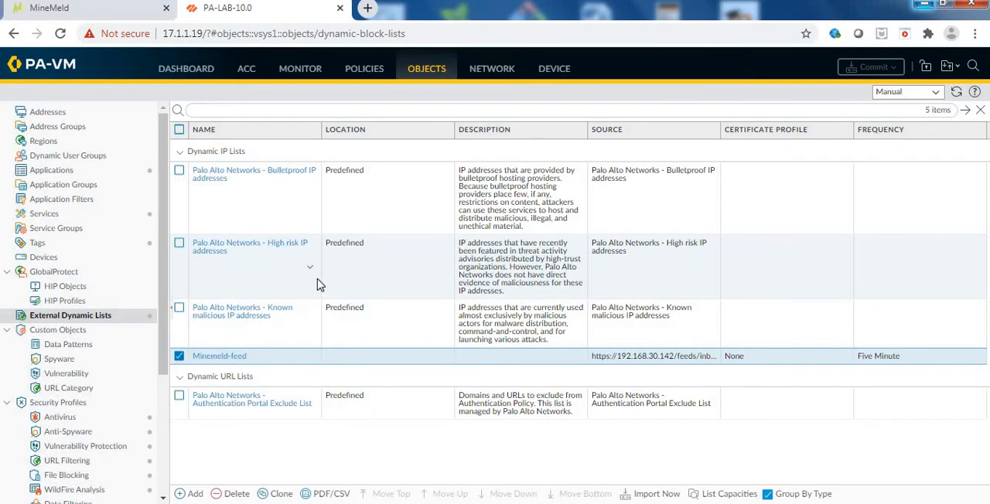